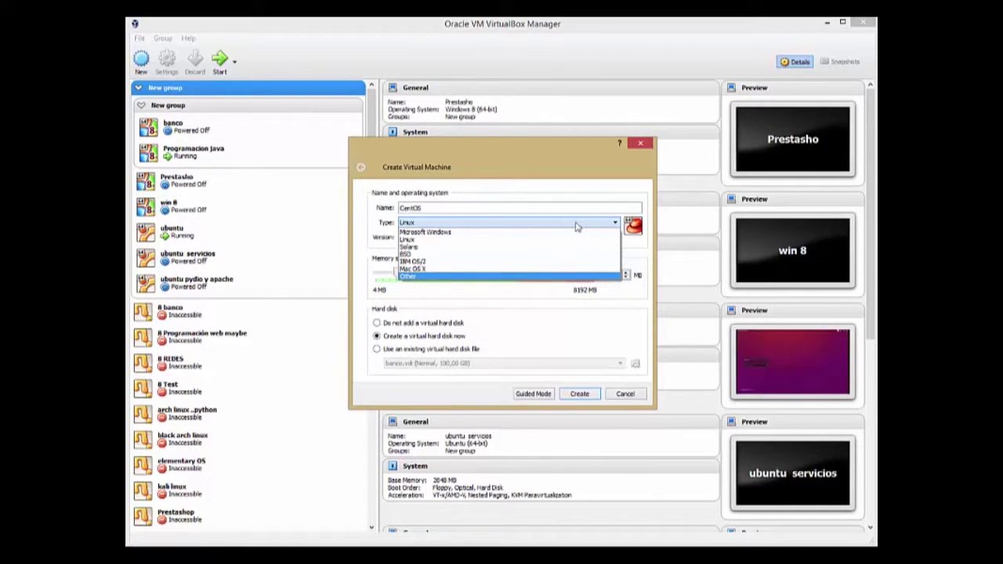
- Keep Linux as the new CentOS machine's type, set its version to Red Hat (32-bit), and proceed to creating its virtual hard disk
left_click(616, 226)
left_click(616, 226)
left_click(616, 225)
left_click(584, 241)
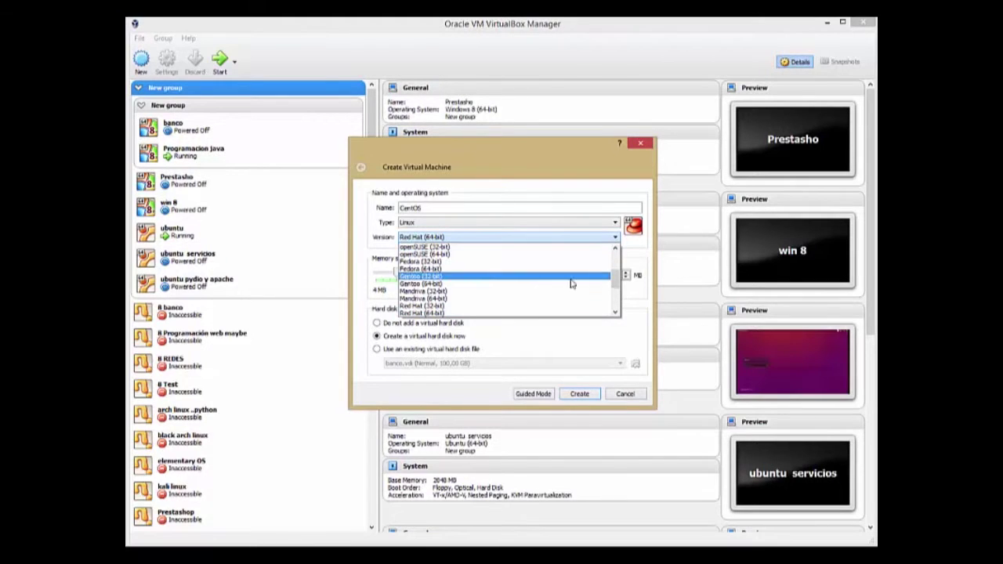
mouse_move(619, 280)
left_mouse_down()
mouse_move(608, 251)
mouse_move(607, 317)
mouse_move(610, 266)
mouse_move(615, 280)
left_mouse_up()
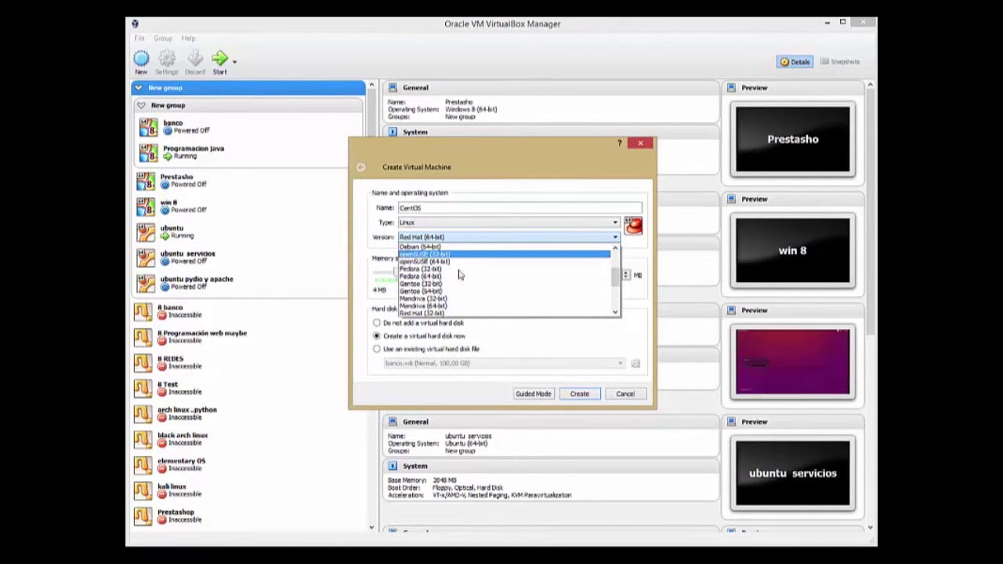
left_click(465, 239)
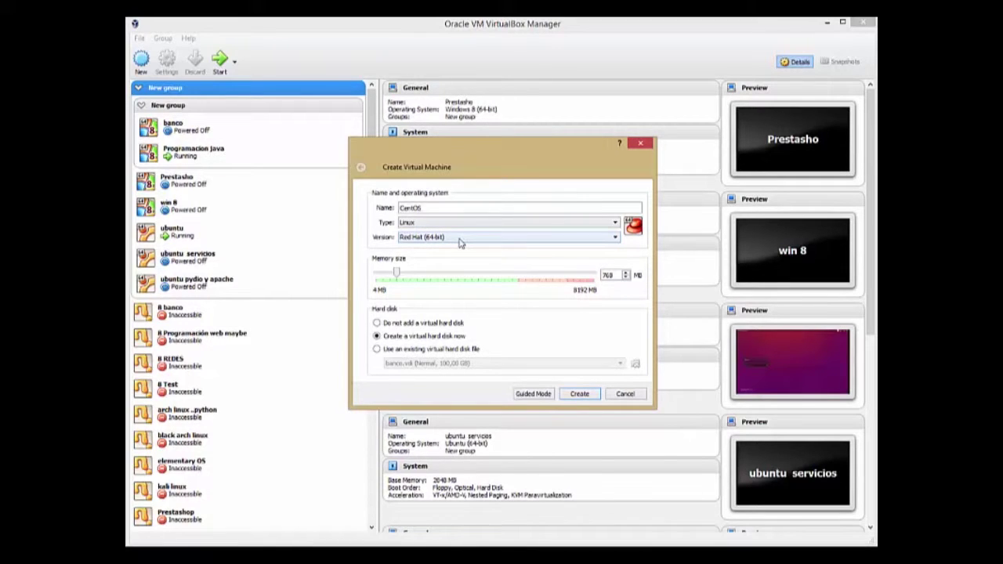
left_click(461, 239)
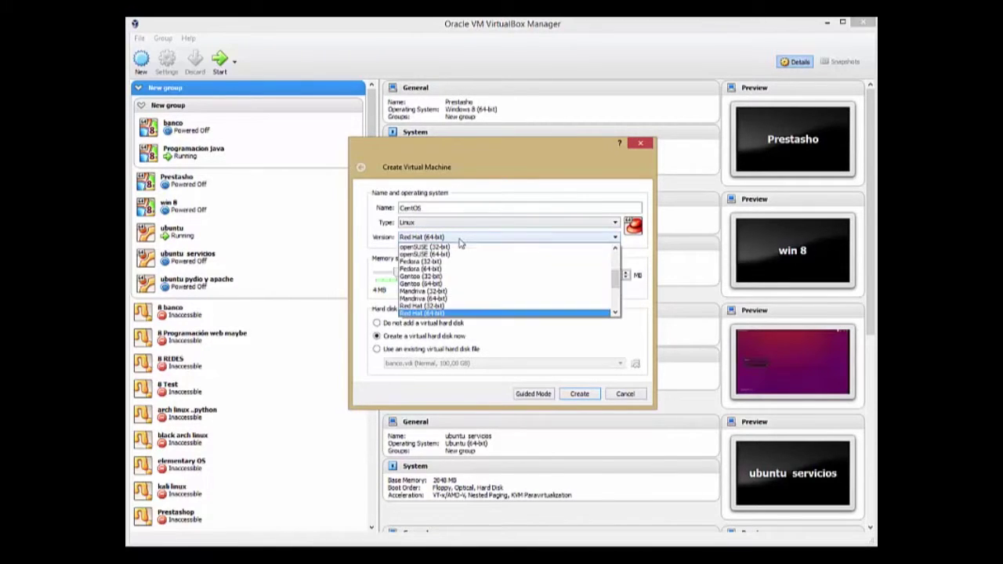
left_click(455, 306)
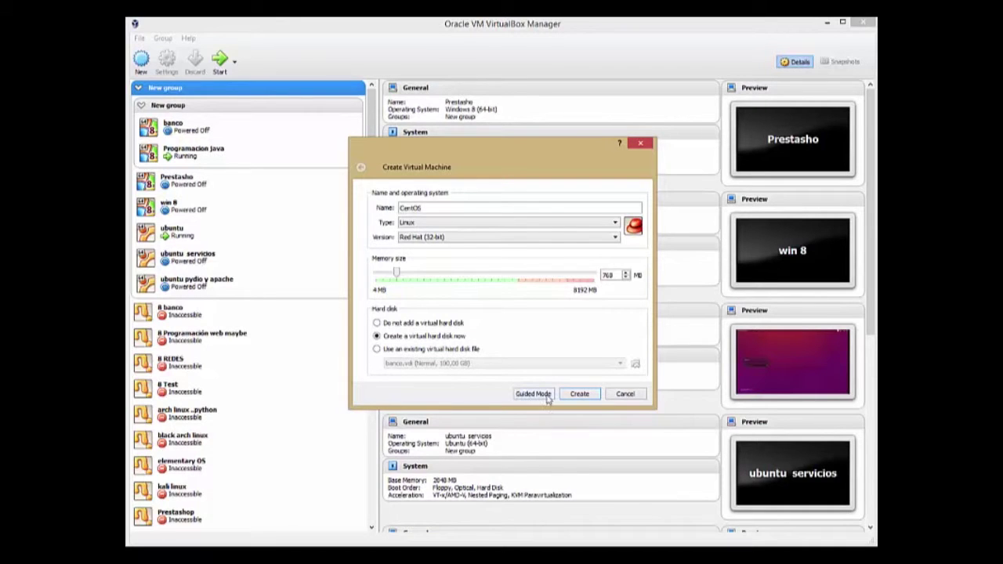
left_click(578, 394)
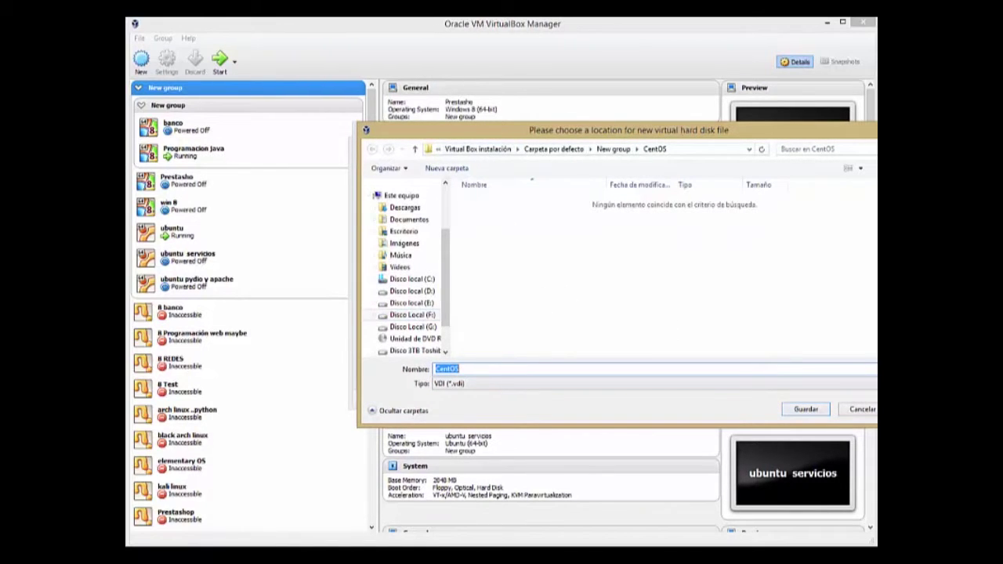
- Save the virtual hard disk file as CentOS in VDI format in the machine's New group\CentOS folder
key("Return")
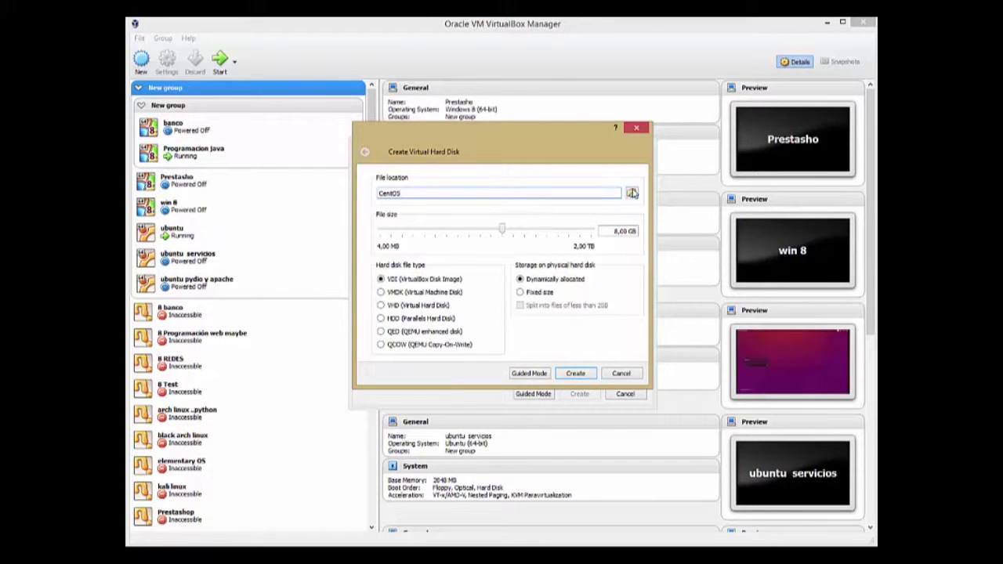
left_click(631, 193)
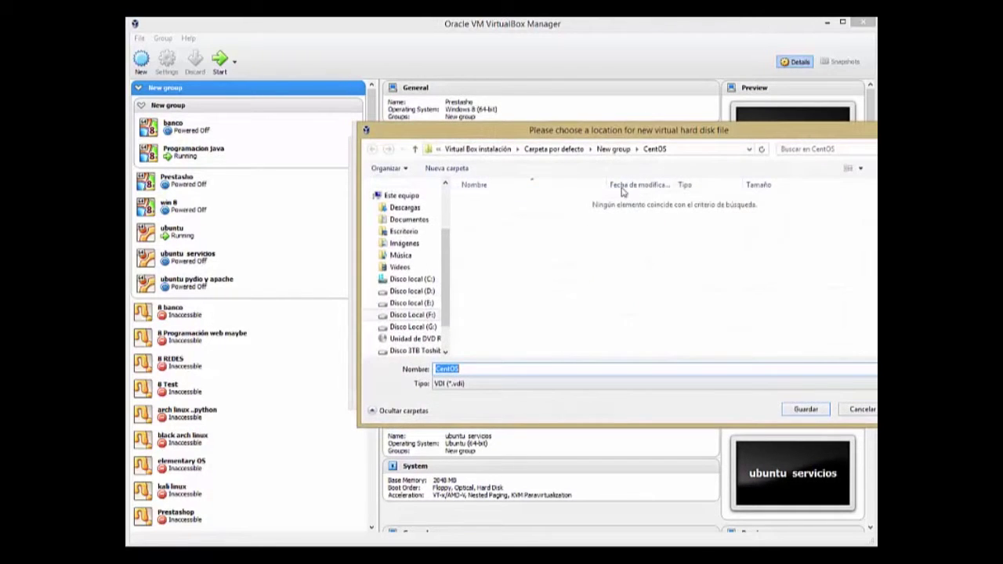
left_click(700, 154)
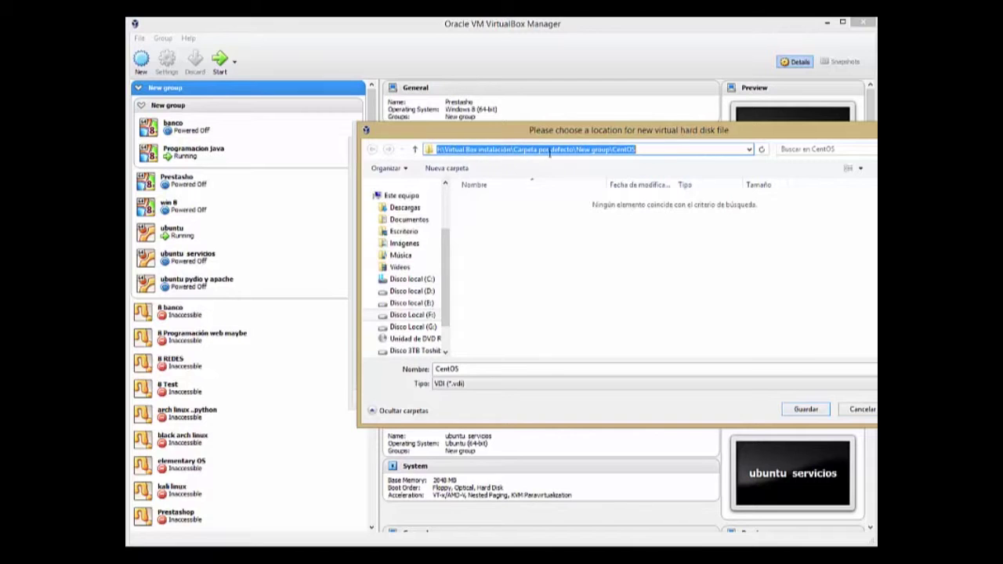
left_click(805, 409)
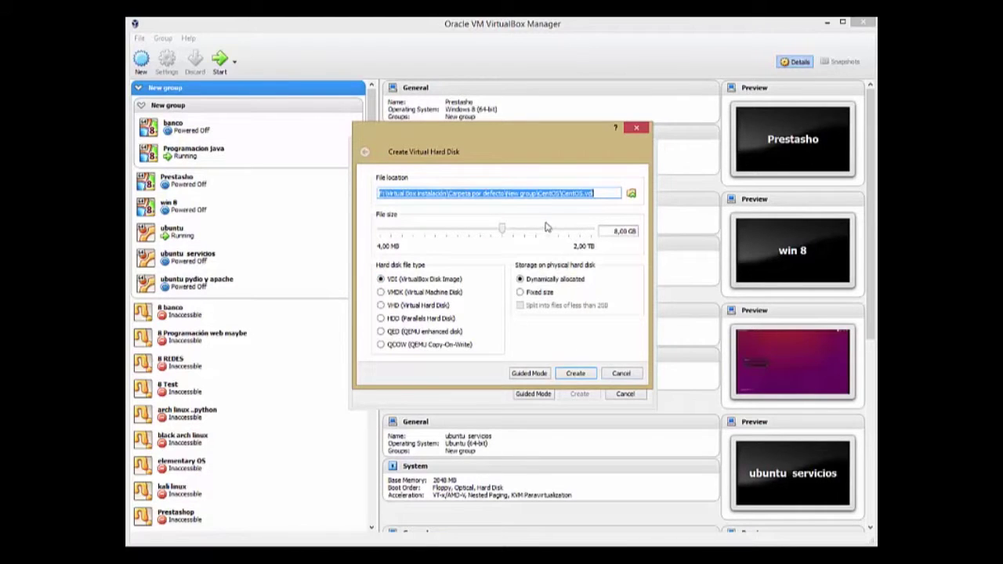
- Set the virtual disk size to 32 GB with dynamically allocated storage and create the disk
left_click_drag(605, 232, 635, 232)
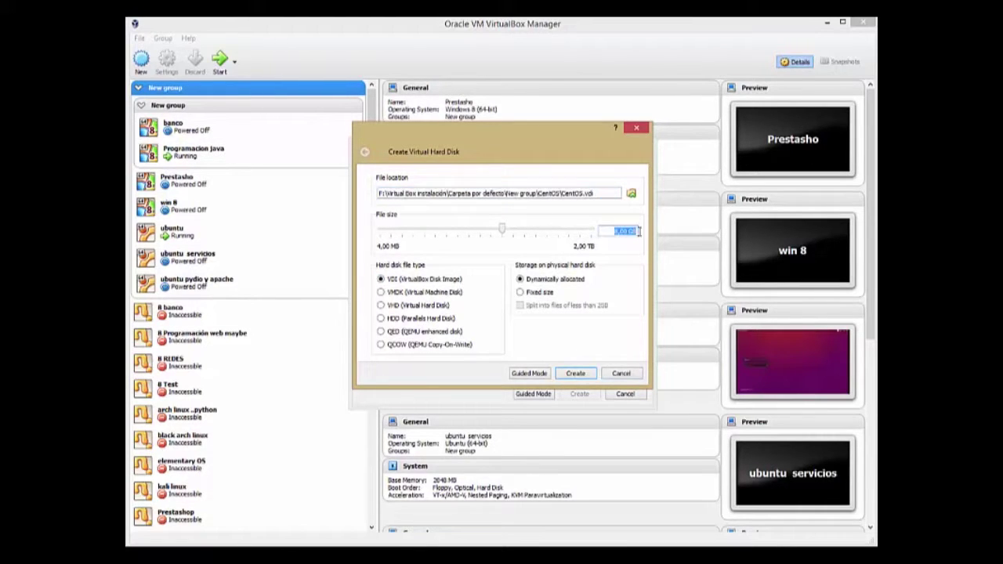
left_click(603, 228)
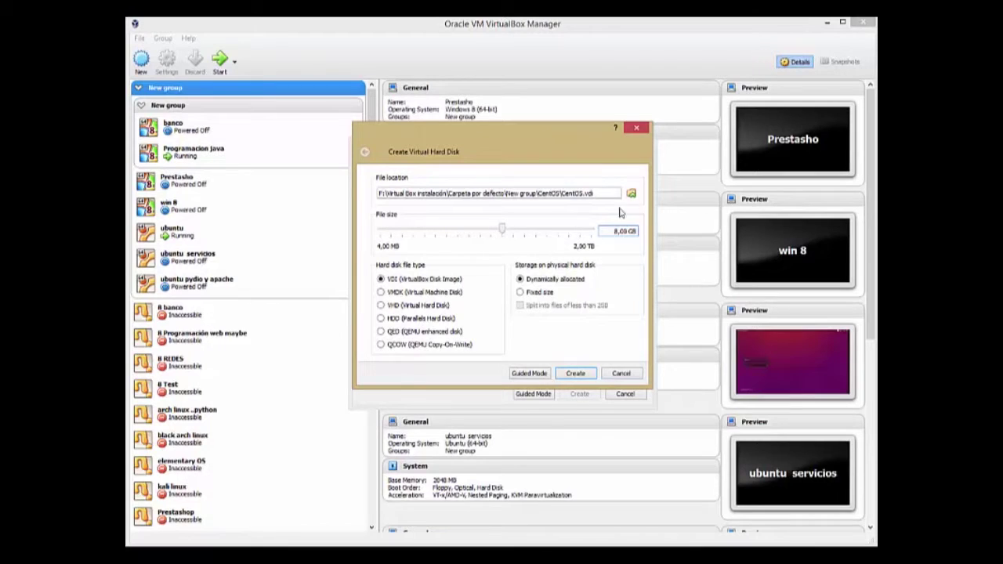
left_click(572, 233)
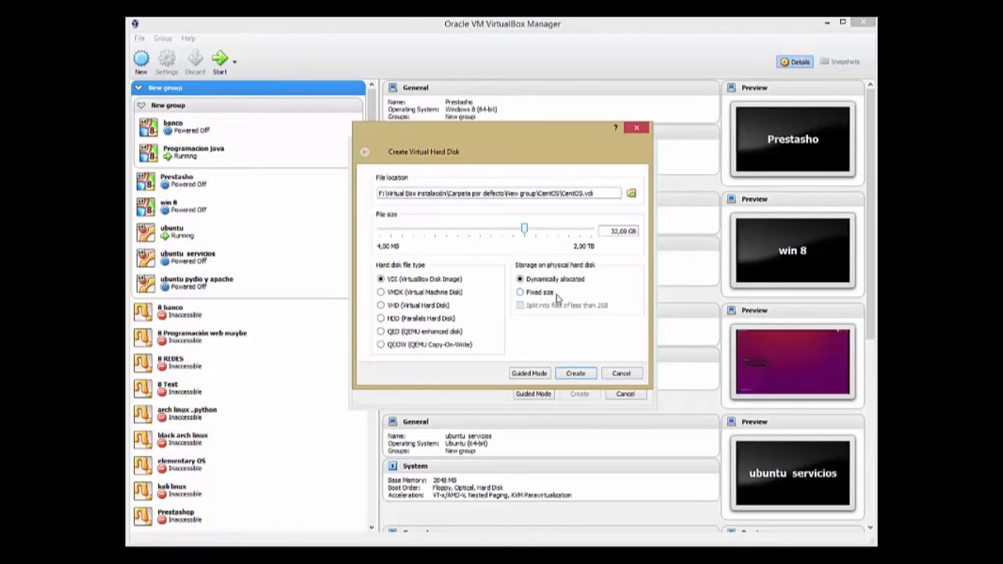
left_click(542, 292)
left_click_drag(611, 231, 637, 235)
left_click(564, 279)
left_click(578, 373)
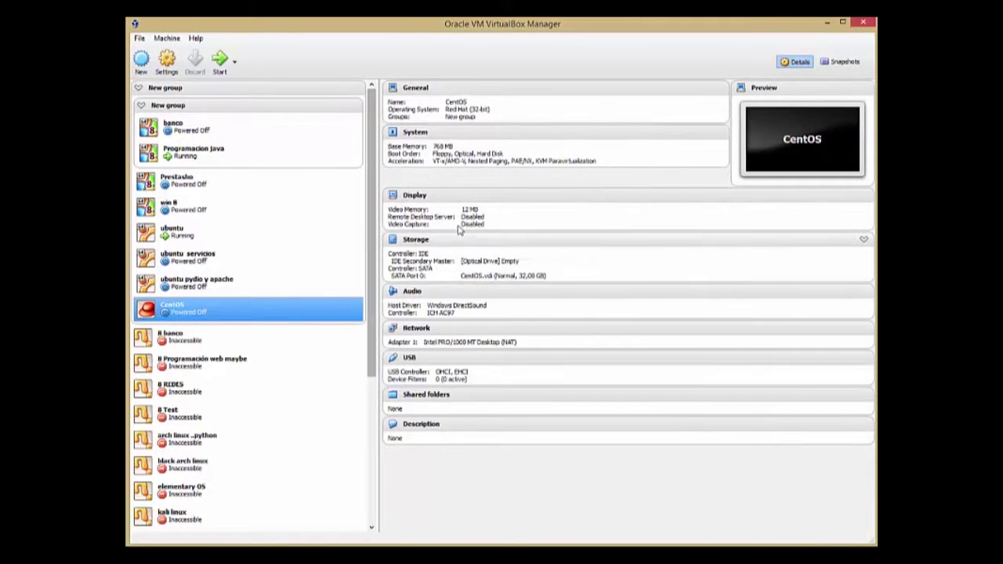
- Open the CentOS machine's settings and review its general options, including advanced, description and encryption
left_click(166, 67)
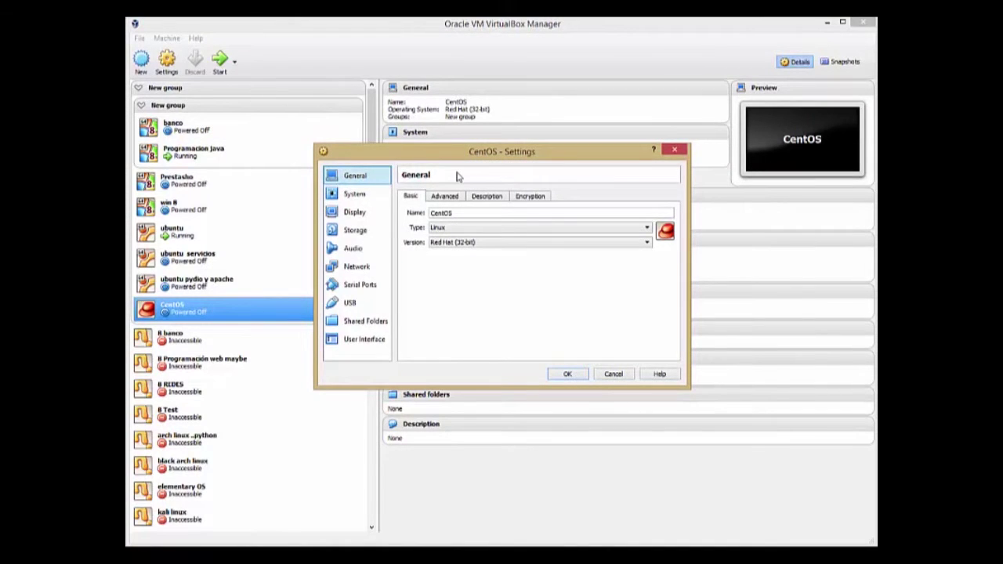
left_click(453, 201)
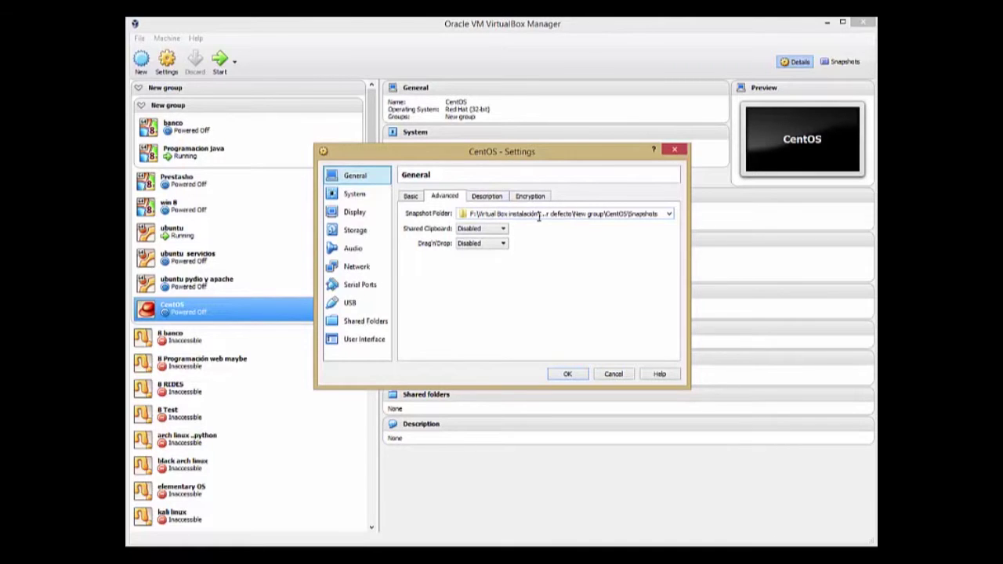
left_click(499, 198)
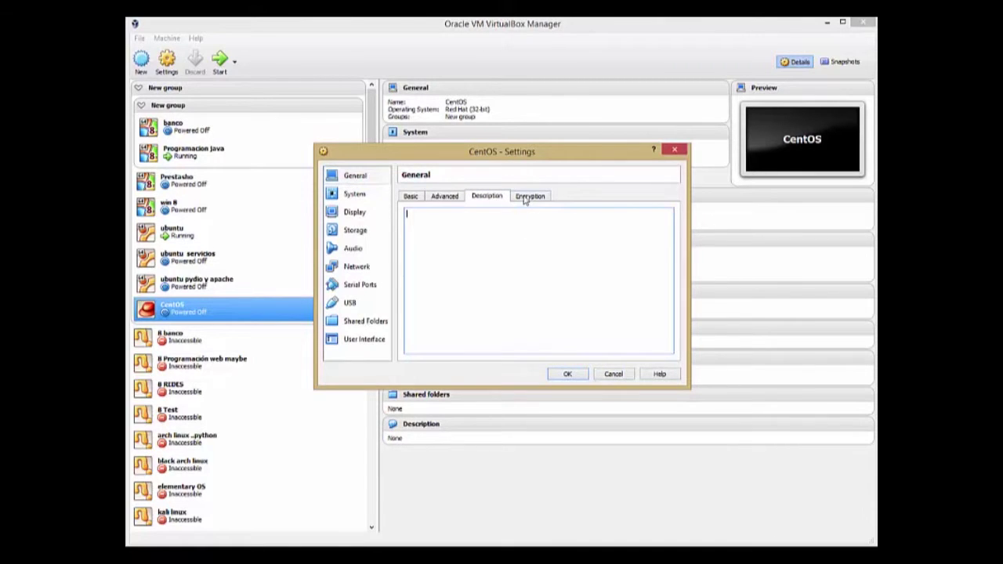
left_click(527, 197)
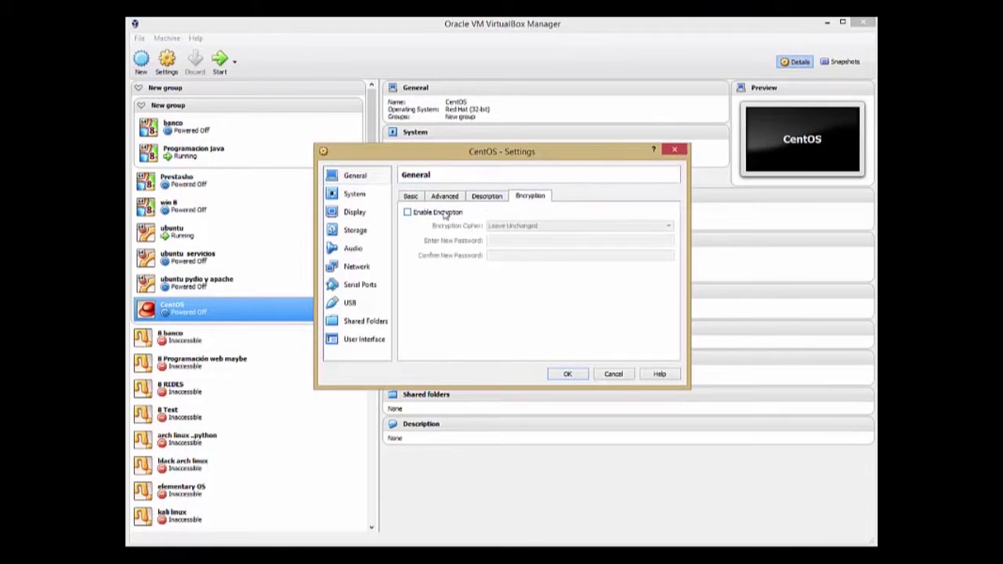
left_click(409, 197)
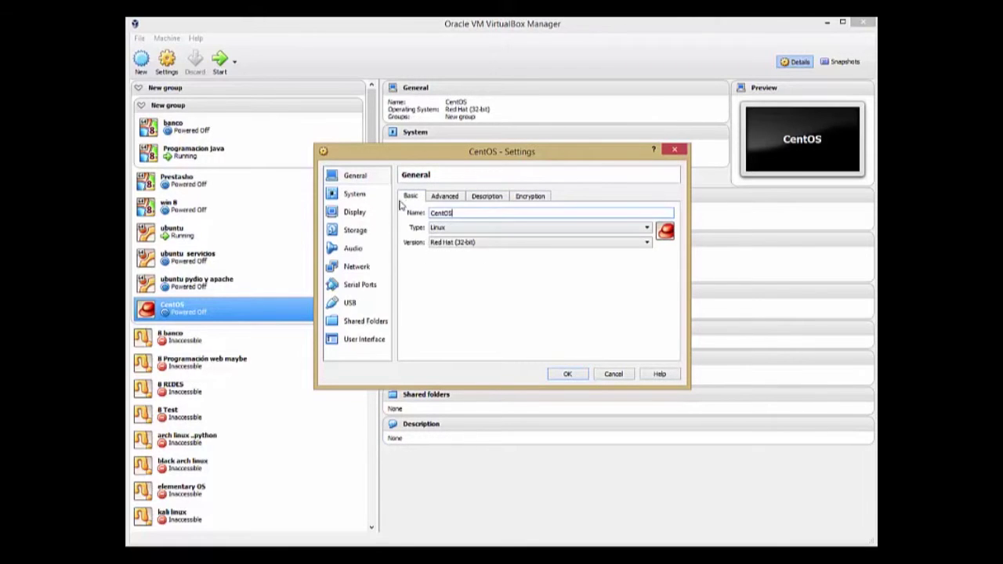
- Disable floppy boot, move Floppy to the end of the boot order, and put Hard Disk first, ahead of Optical
left_click(352, 195)
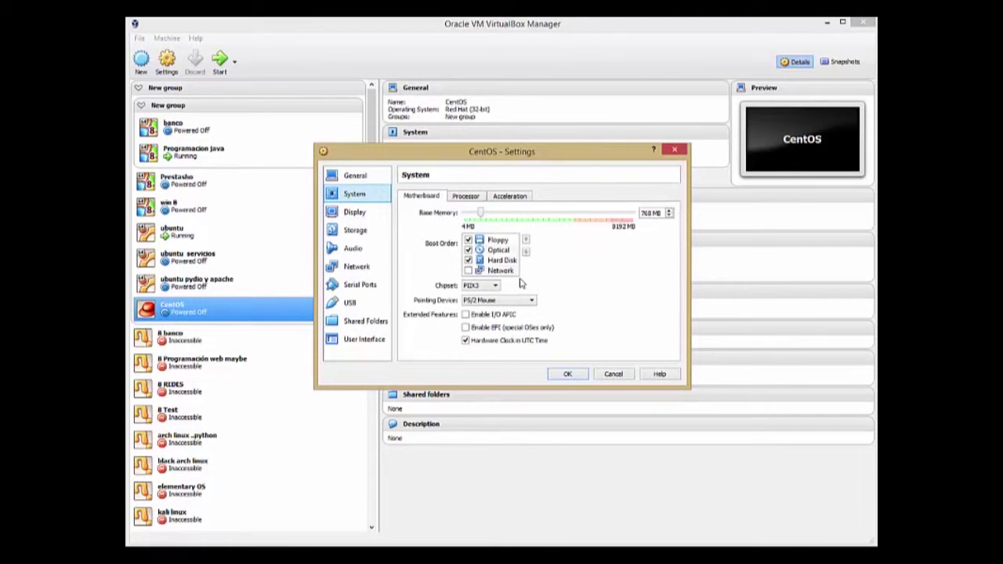
left_click(468, 240)
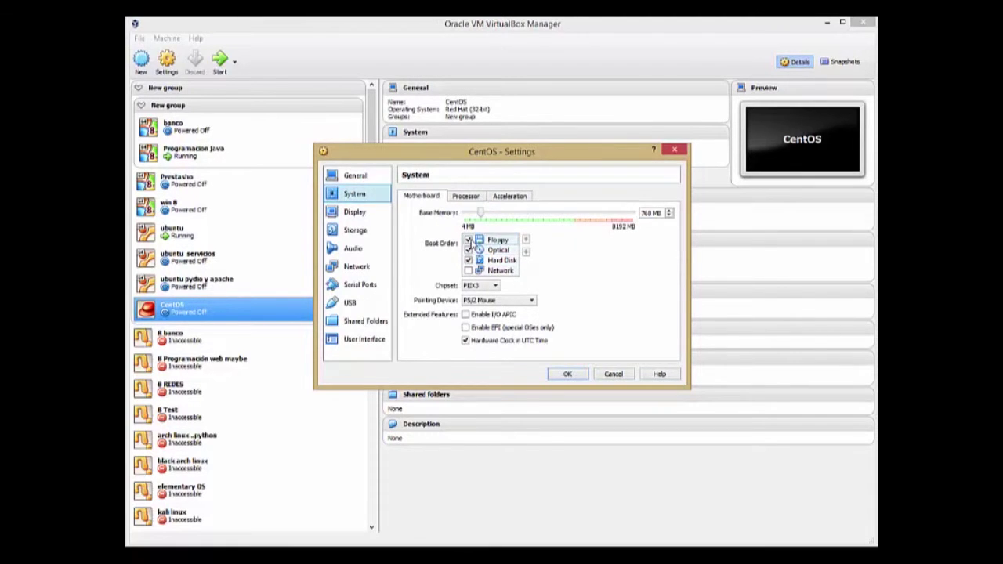
left_click(527, 251)
left_click(527, 251)
left_click(527, 252)
left_click(504, 249)
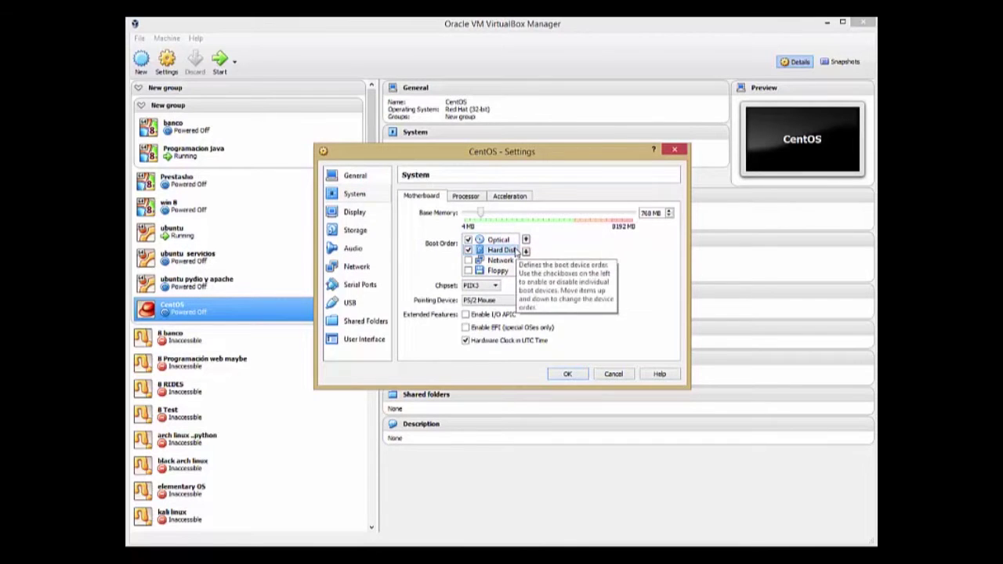
left_click(526, 240)
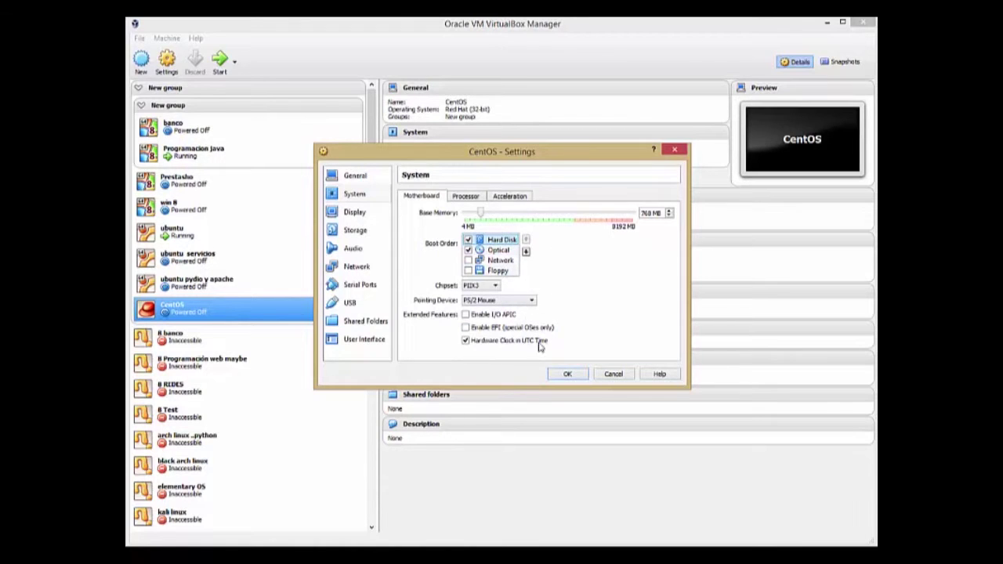
- Try assigning 2 processors to the machine, read the invalid-settings notice, restore the count to 1, and view the acceleration options
left_click(468, 200)
left_click(481, 217)
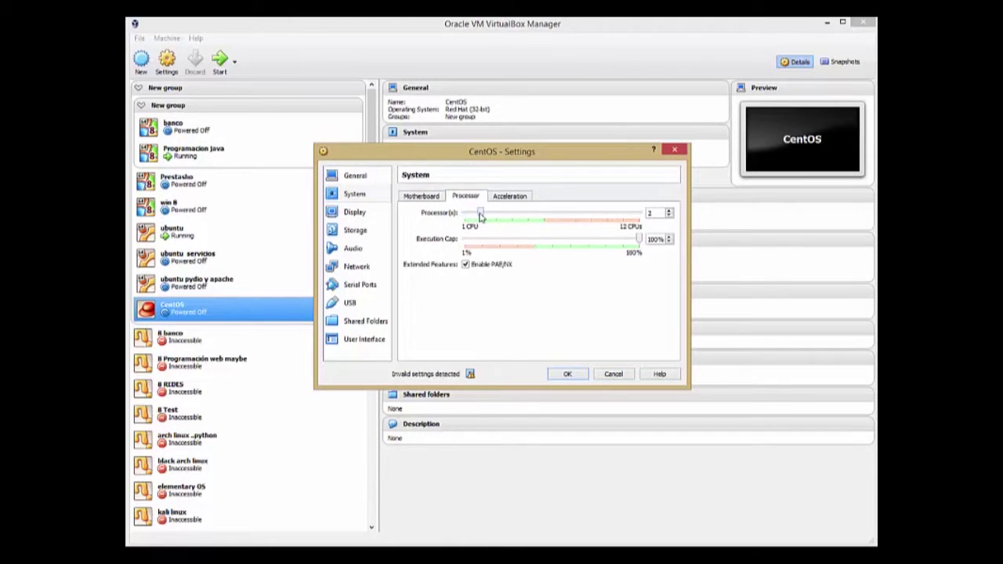
mouse_move(480, 217)
left_mouse_down()
mouse_move(533, 217)
mouse_move(473, 222)
mouse_move(548, 218)
mouse_move(475, 223)
mouse_move(516, 225)
mouse_move(478, 221)
mouse_move(484, 213)
left_mouse_up()
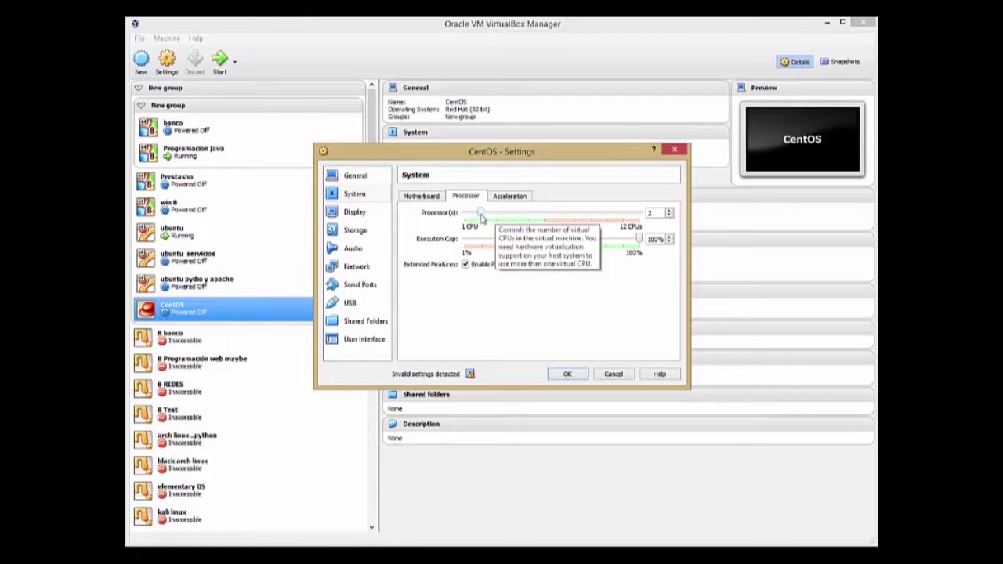
mouse_move(471, 373)
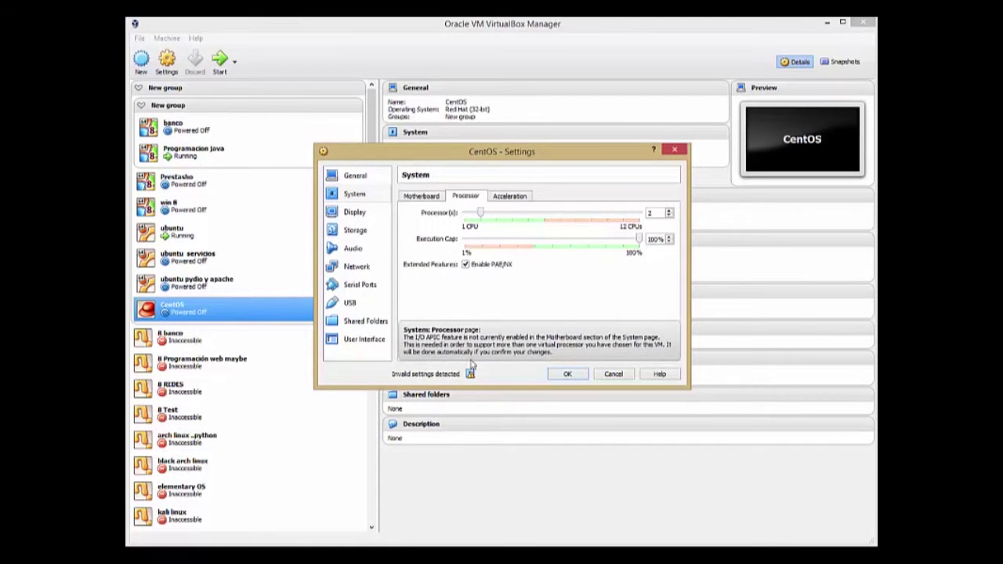
left_click_drag(481, 214, 466, 213)
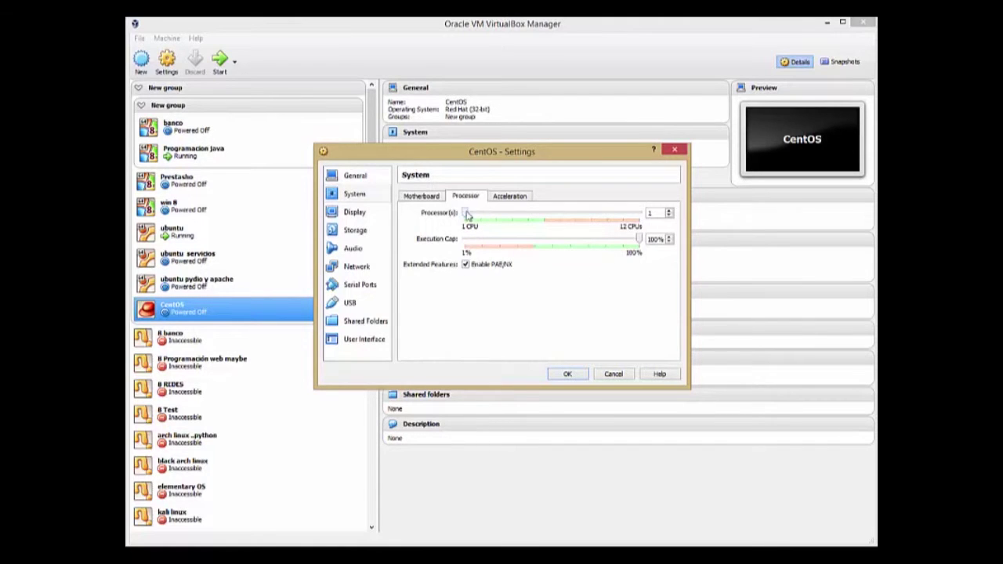
left_click(510, 196)
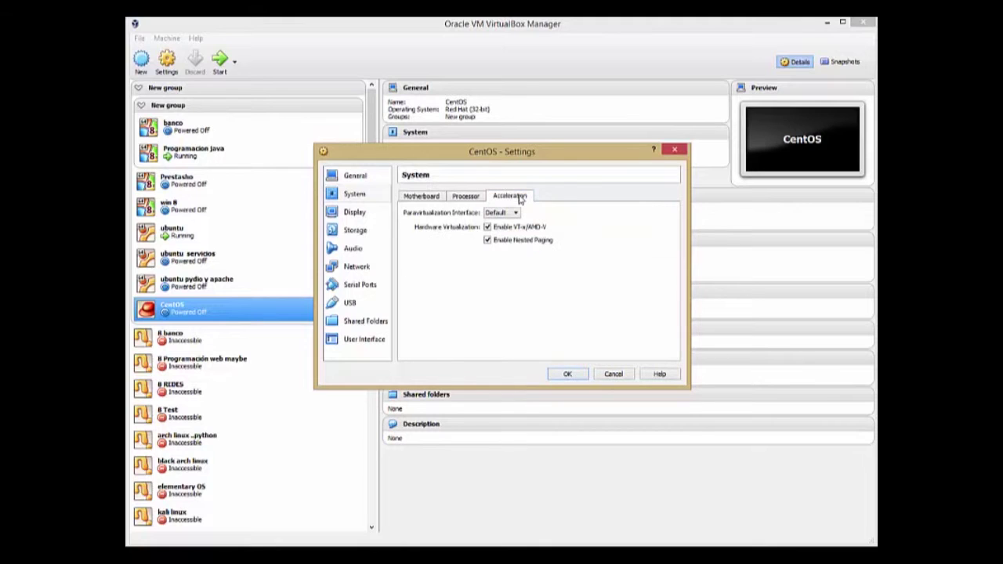
- Enable the remote display server on port 3396 and look over the video capture and screen options
left_click(352, 214)
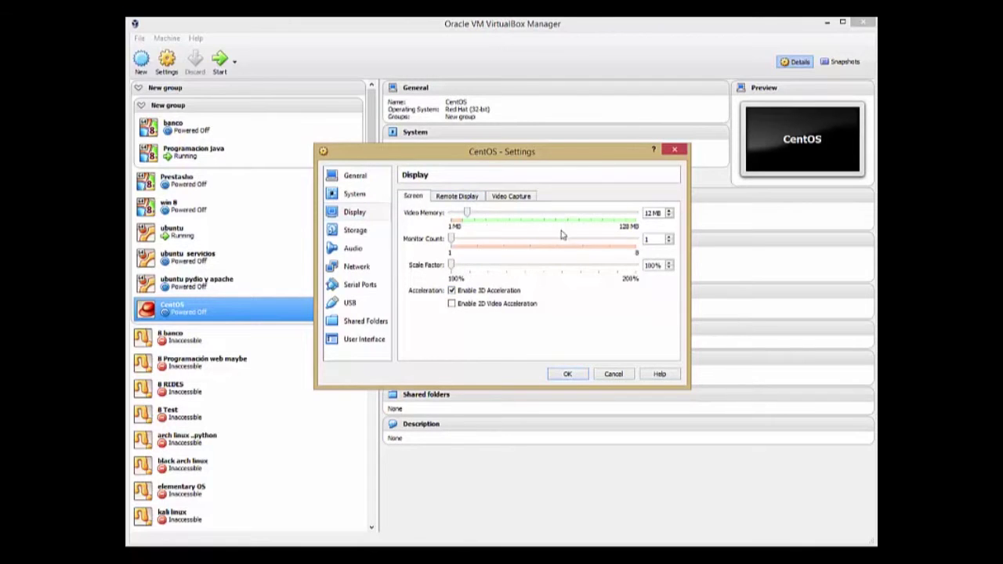
left_click(461, 198)
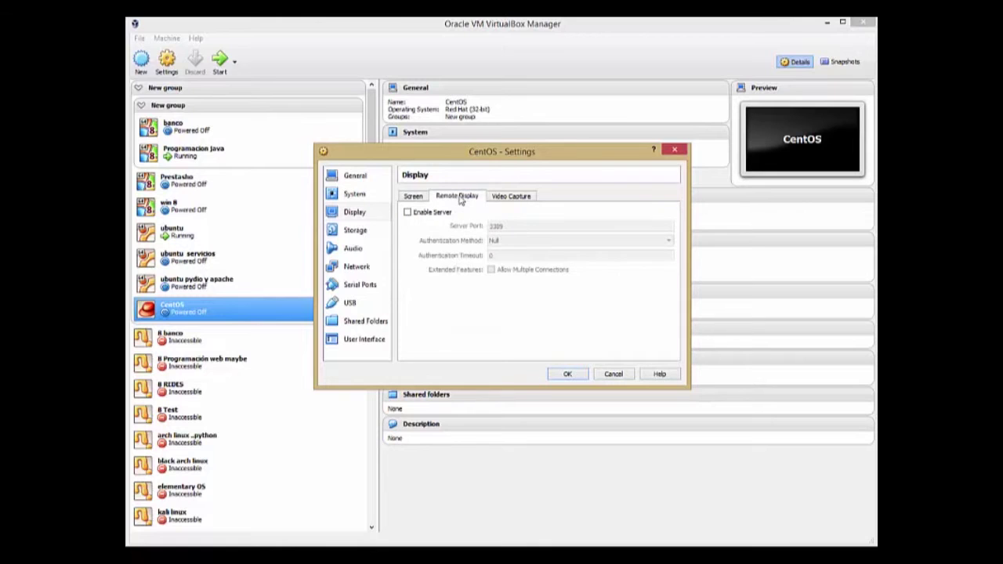
left_click(440, 215)
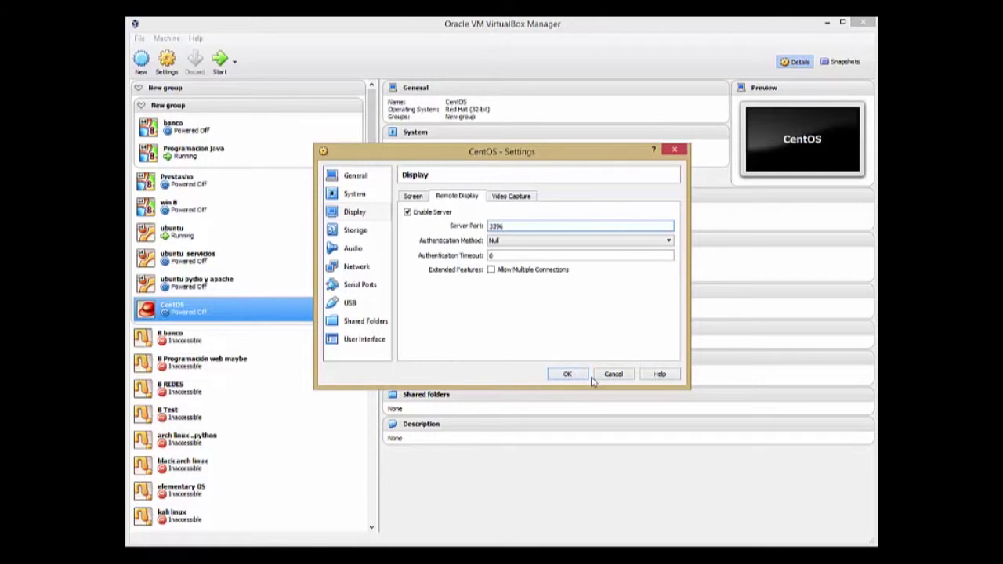
left_click(513, 198)
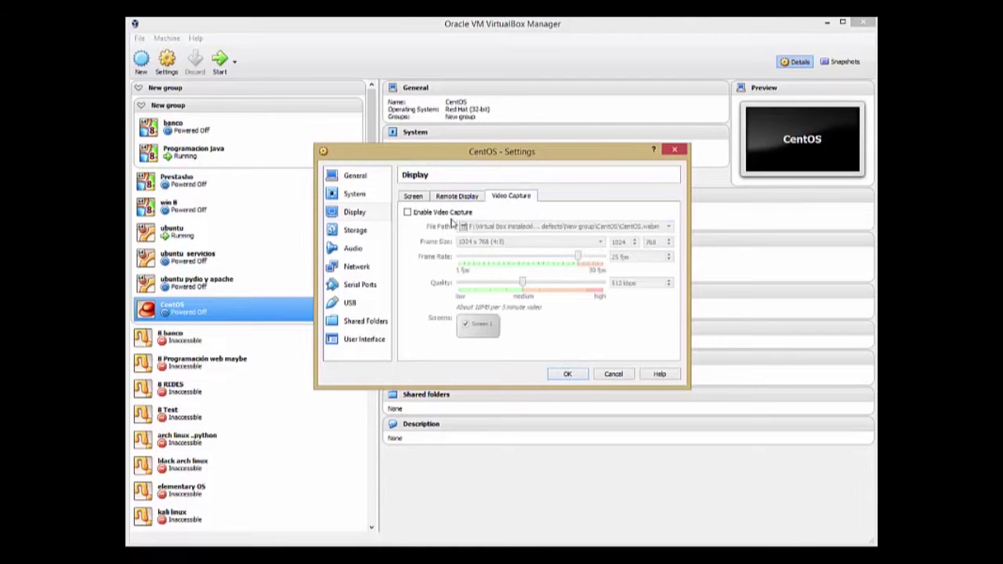
left_click(420, 199)
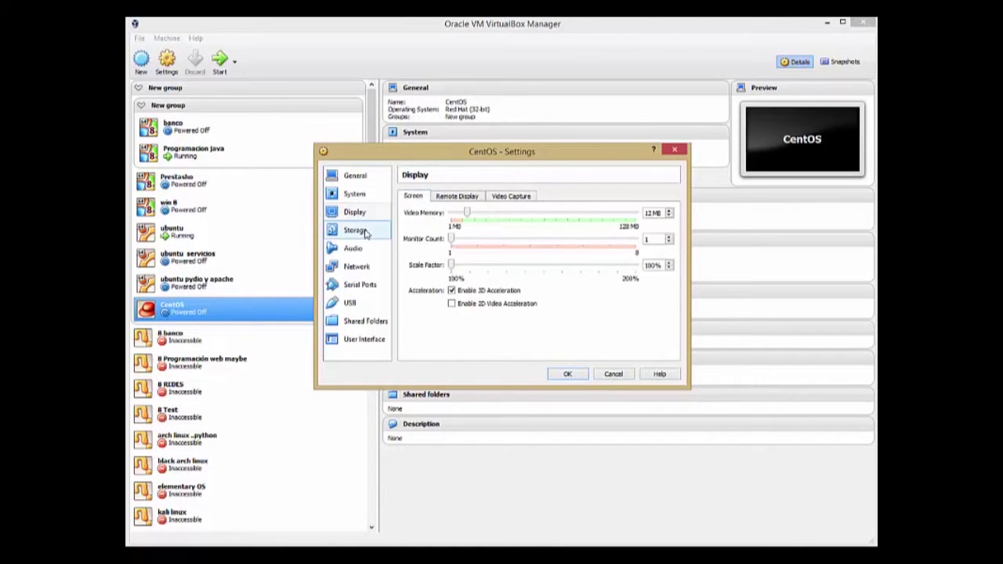
- Open the machine's storage settings and examine the IDE controller, its empty optical drive and the SATA controller
left_click(362, 231)
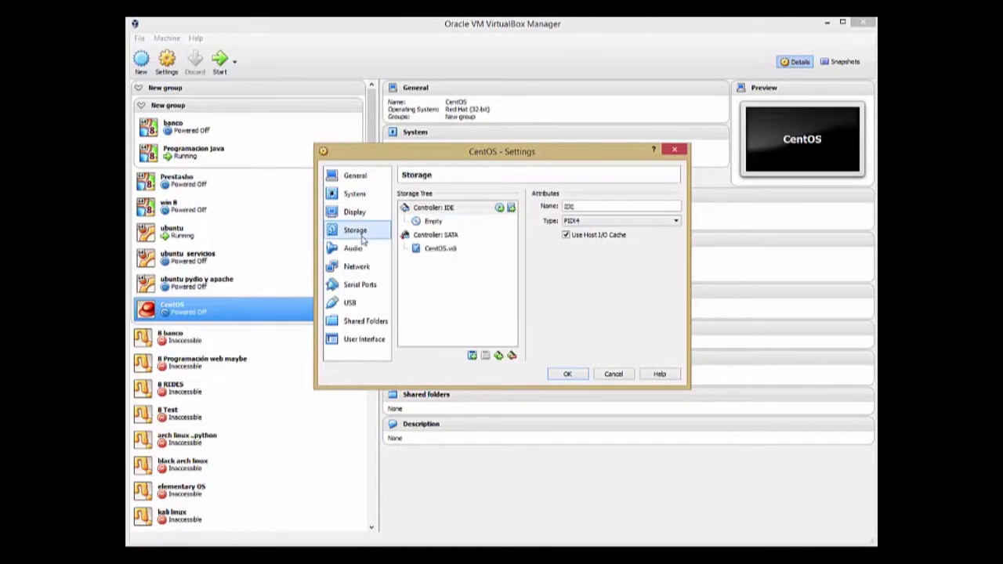
left_click(449, 210)
left_click(444, 238)
left_click(445, 207)
left_click(444, 222)
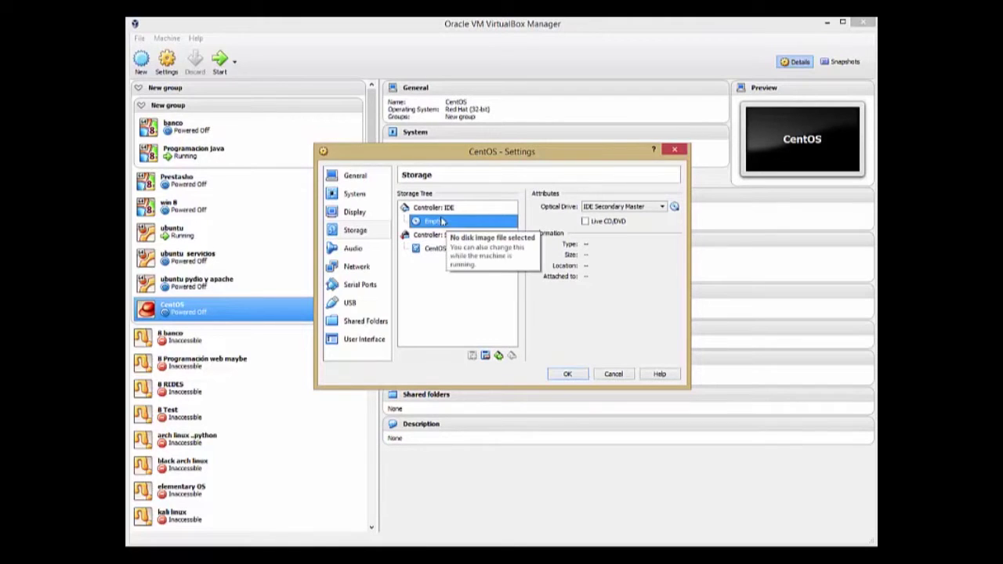
left_click(443, 208)
left_click(445, 222)
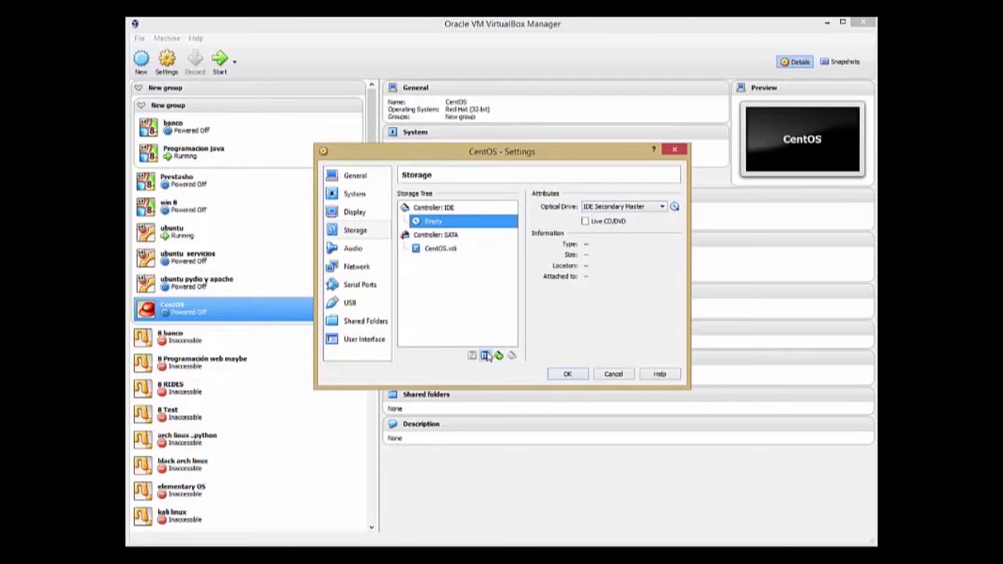
left_click(456, 211)
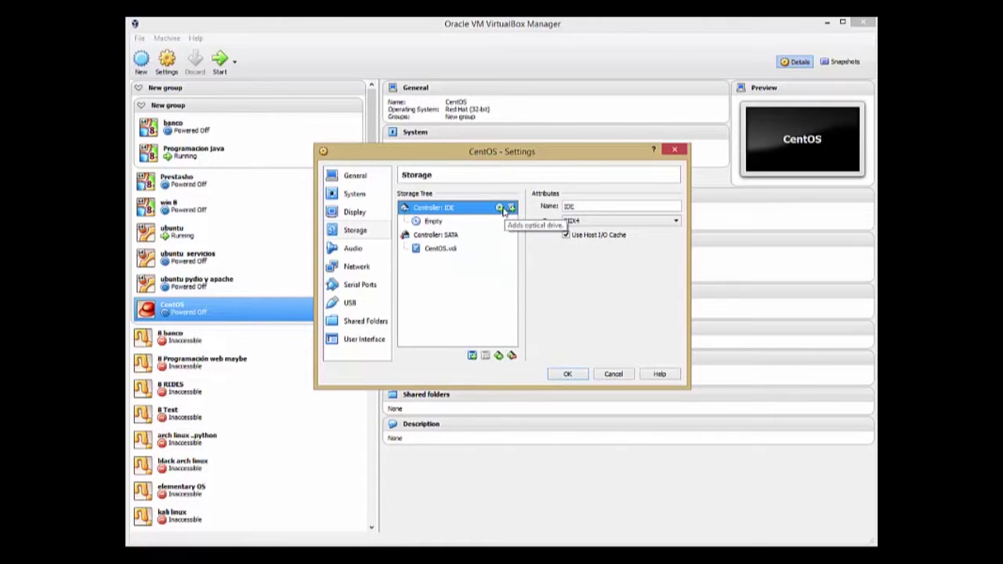
left_click(461, 239)
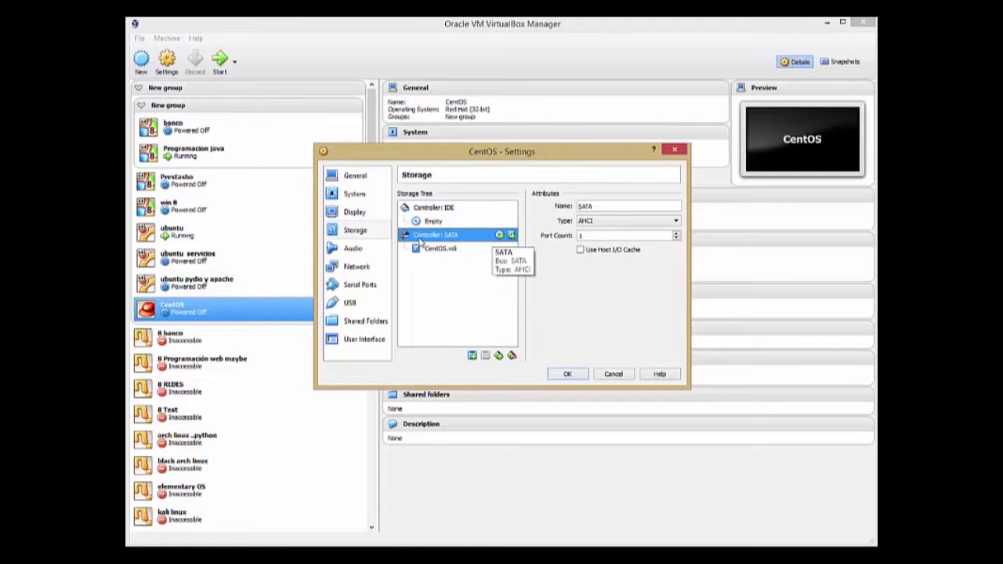
left_click(451, 209)
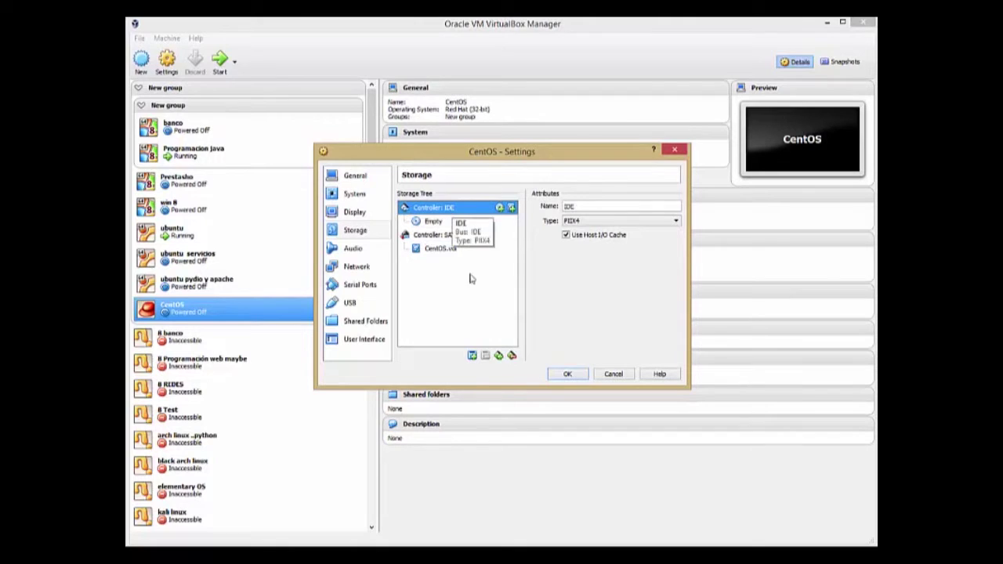
- Examine which attachments and additional storage controllers can be added, checking with the IDE and SATA controllers selected
left_click(473, 357)
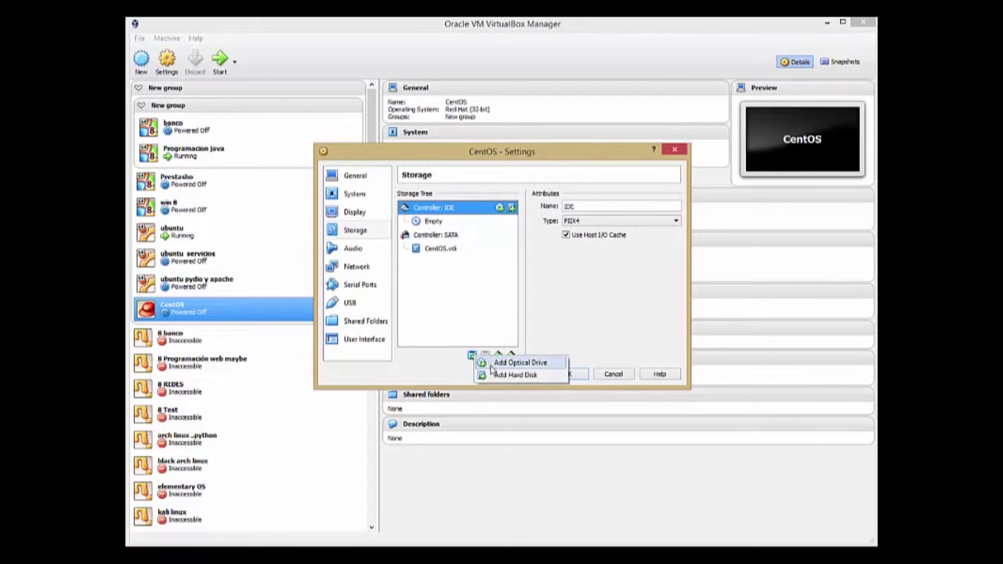
left_click(457, 360)
left_click(471, 355)
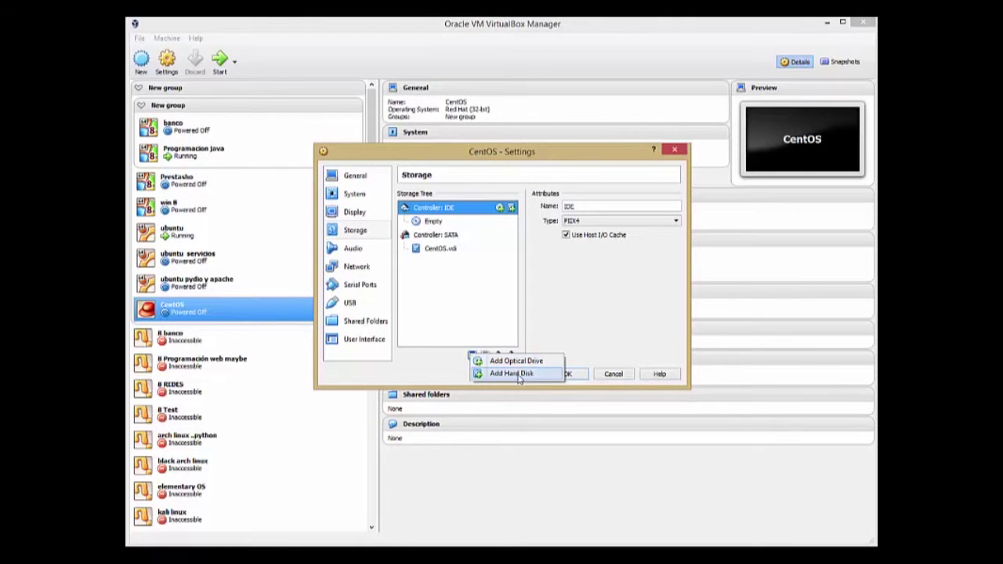
left_click(505, 357)
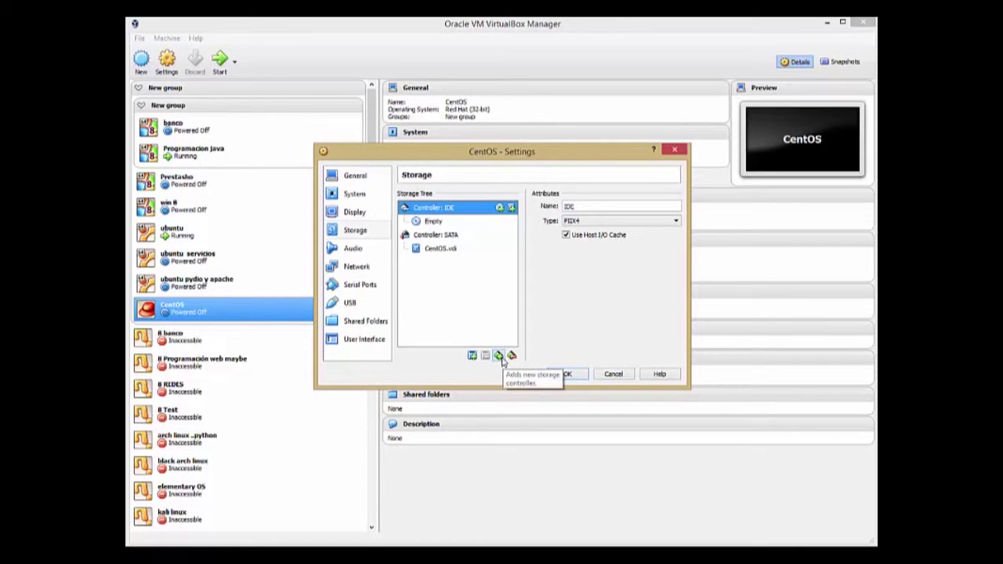
left_click(500, 358)
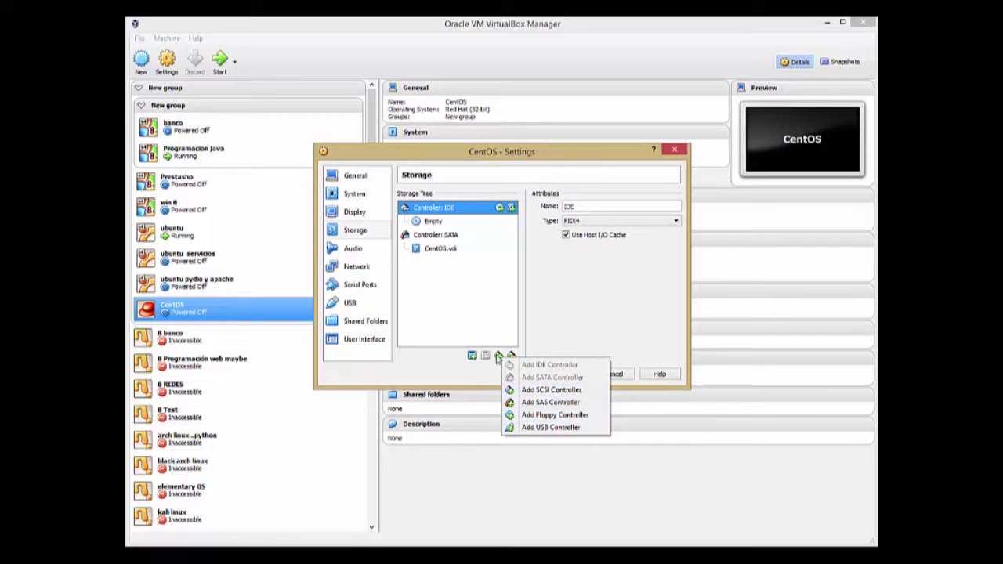
left_click(499, 356)
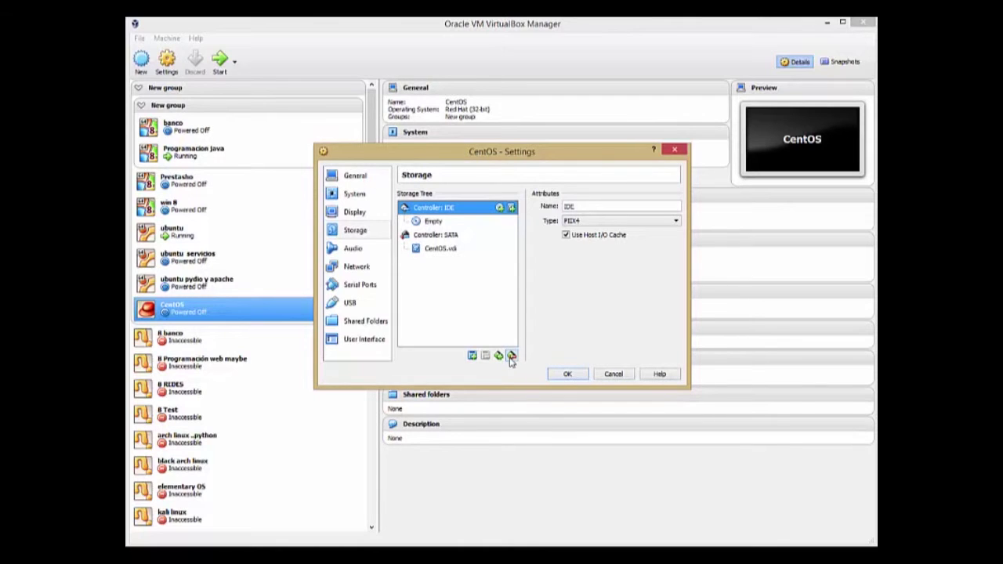
left_click(443, 238)
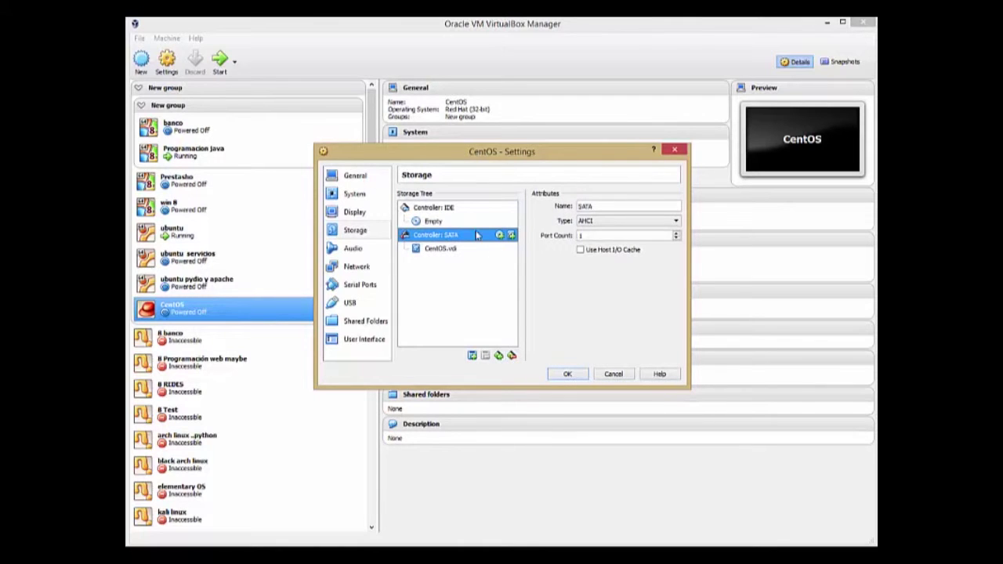
left_click(499, 357)
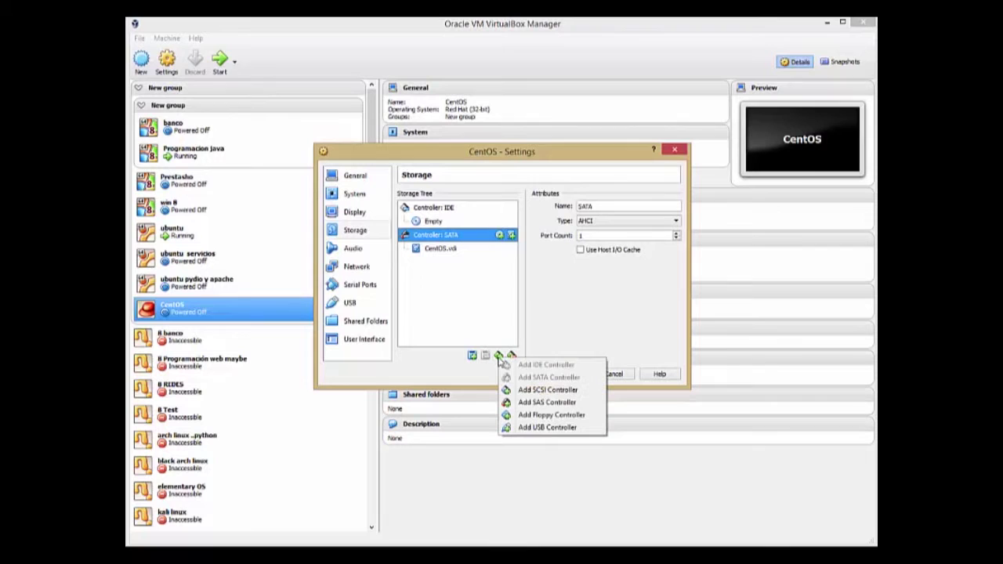
left_click(560, 348)
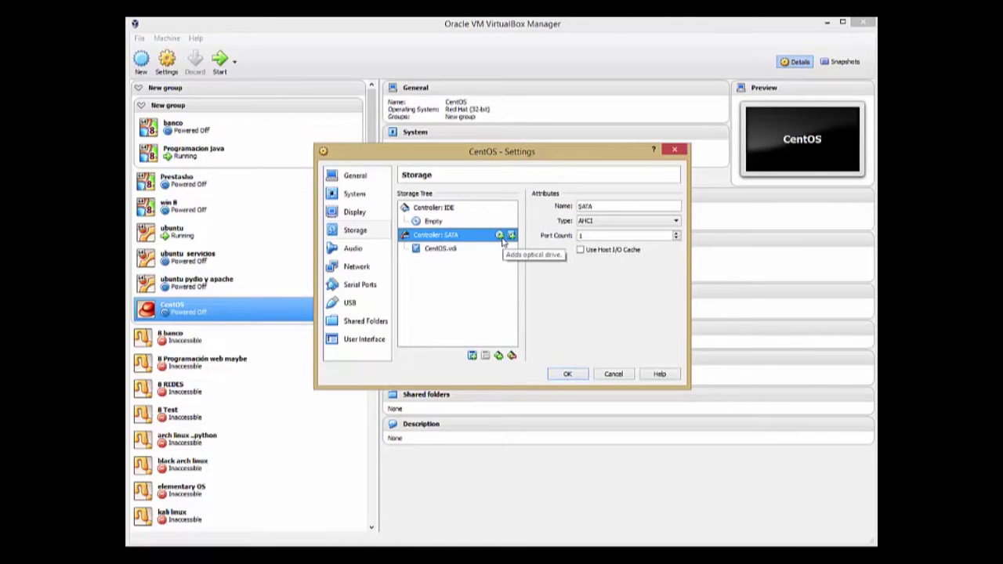
- Review the audio controller and host audio driver choices, keeping ICH AC97 and Windows DirectSound selected
left_click(351, 248)
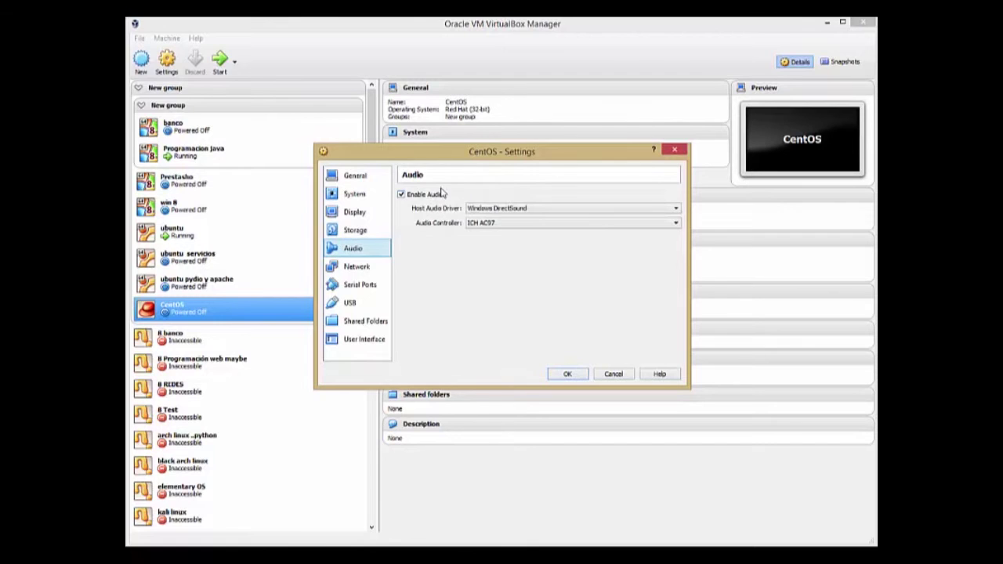
mouse_move(431, 201)
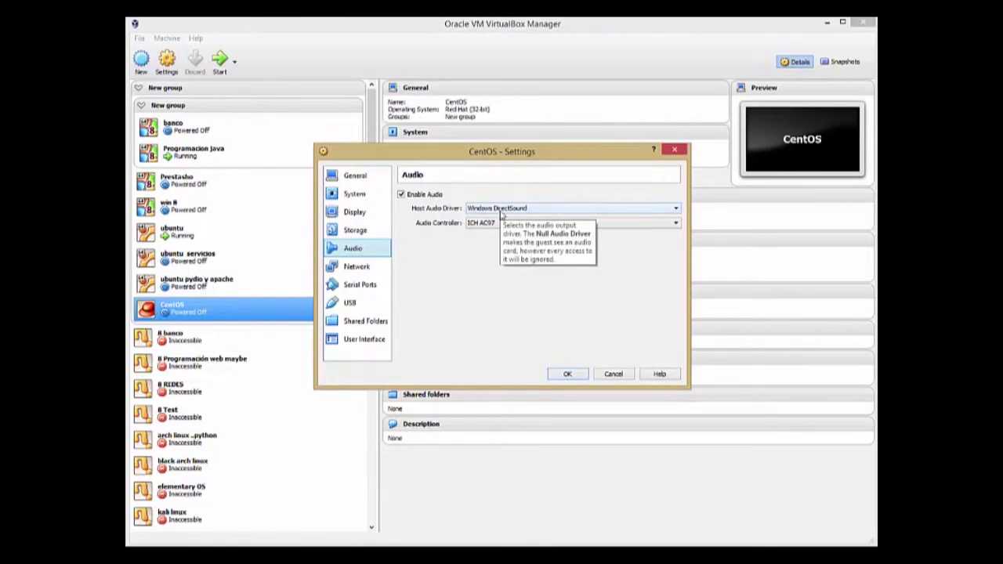
left_click(505, 224)
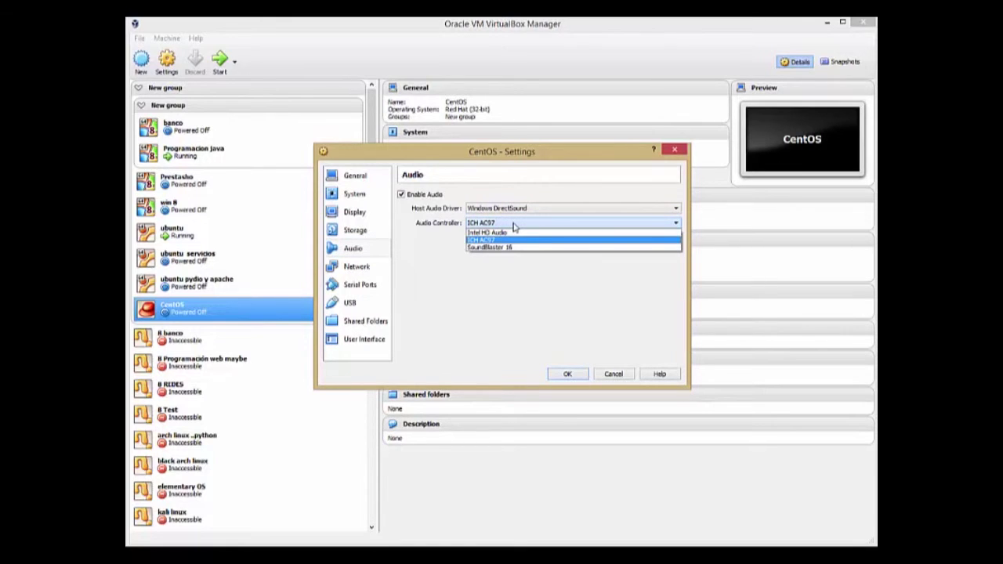
left_click(514, 227)
left_click(493, 212)
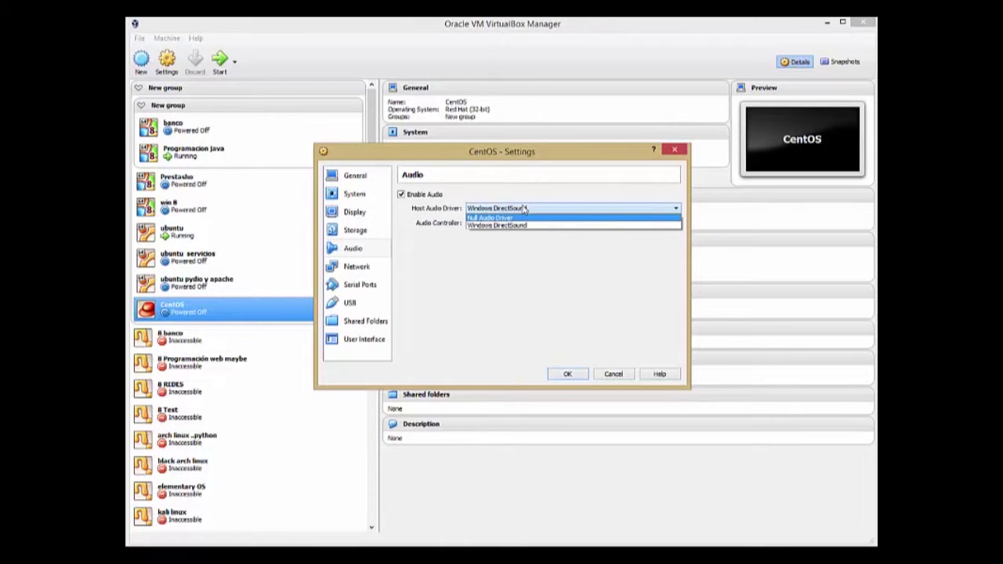
left_click(523, 208)
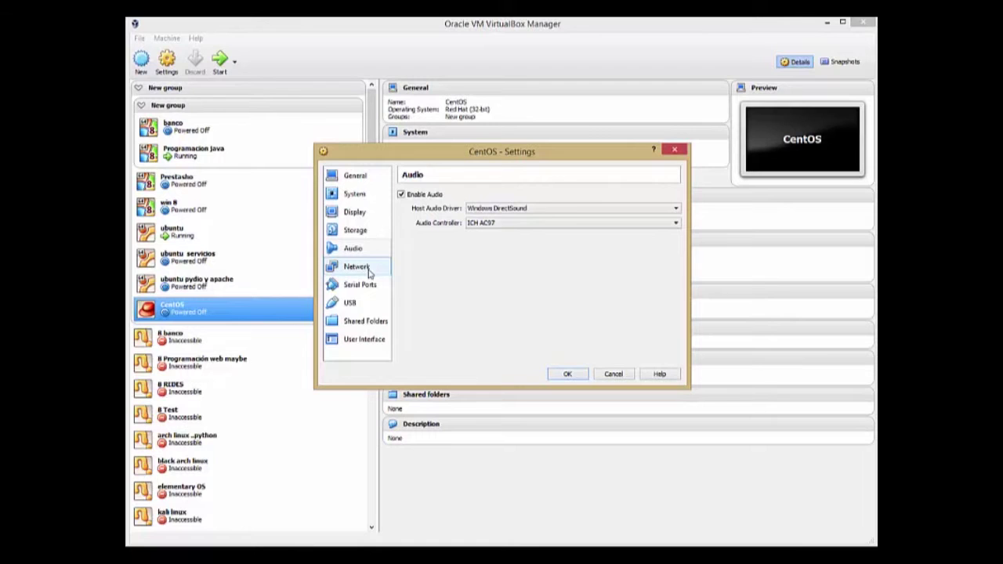
left_click(521, 211)
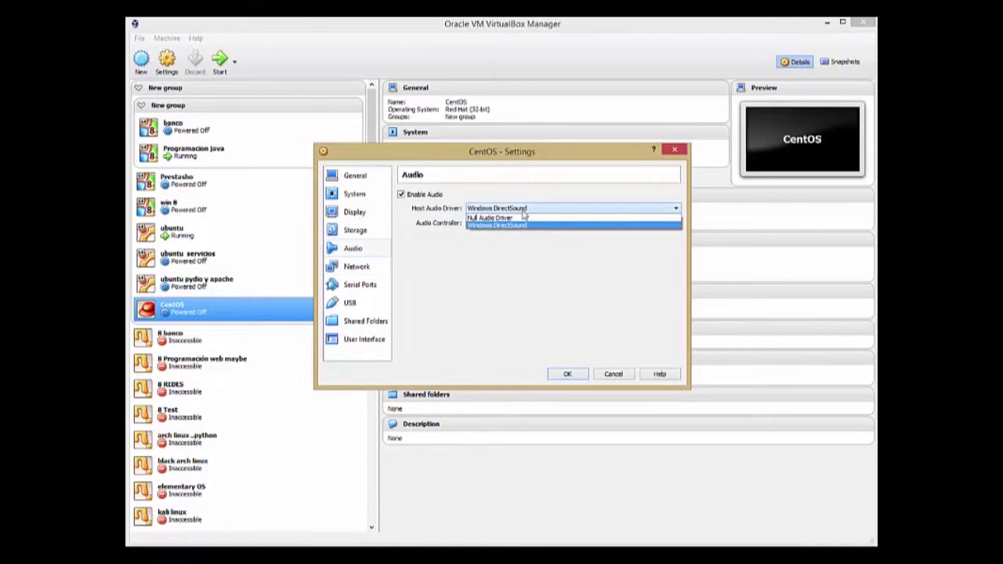
left_click(523, 212)
left_click(523, 211)
left_click(490, 225)
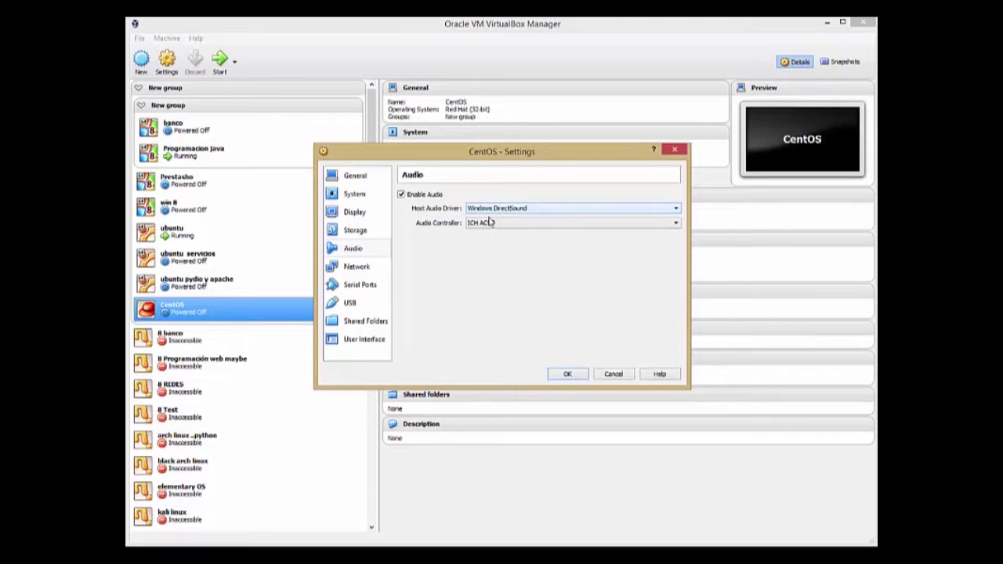
- Review the network settings, expanding Adapter 1's advanced options, checking its attachment modes and viewing Adapter 2
left_click(357, 266)
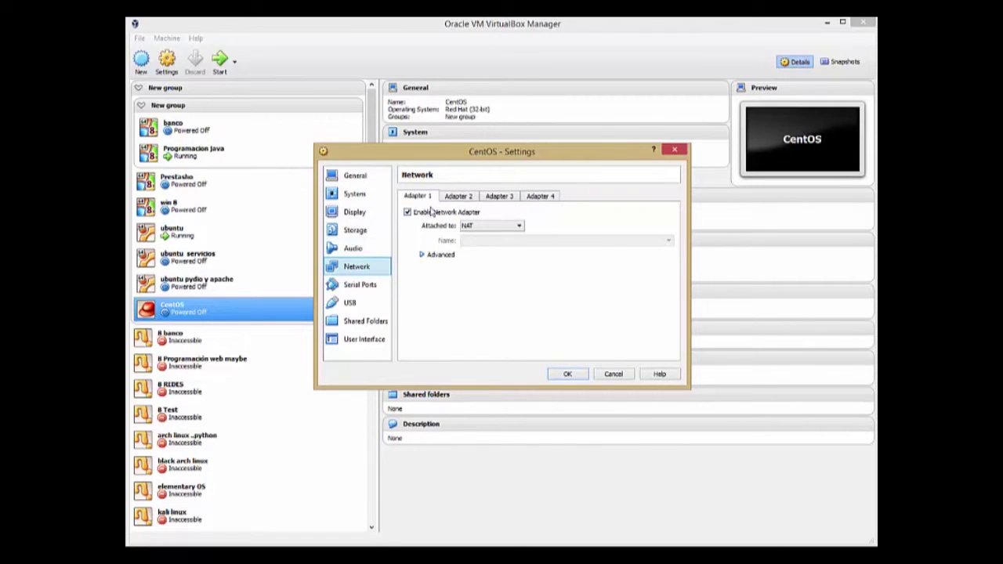
left_click(423, 258)
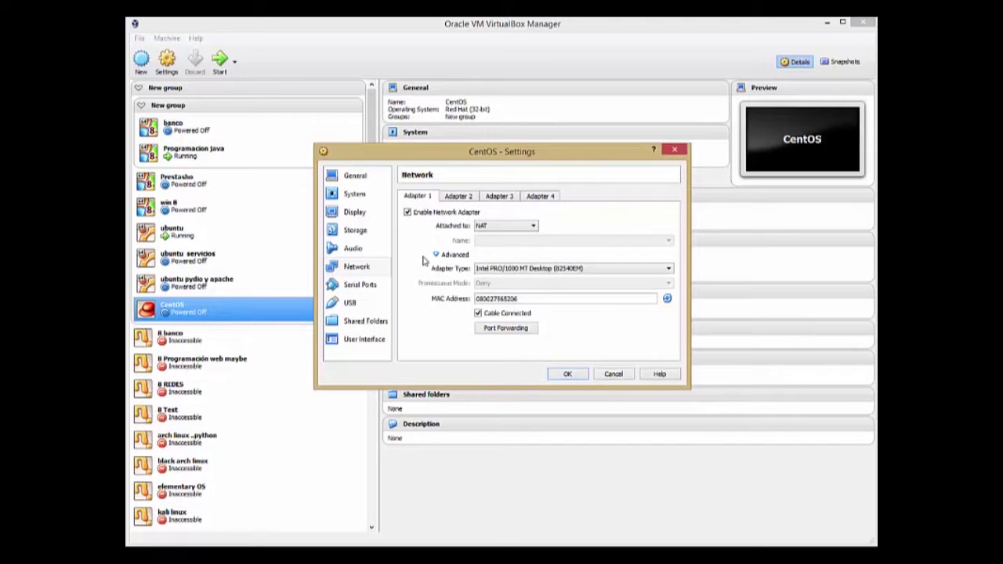
left_click(354, 250)
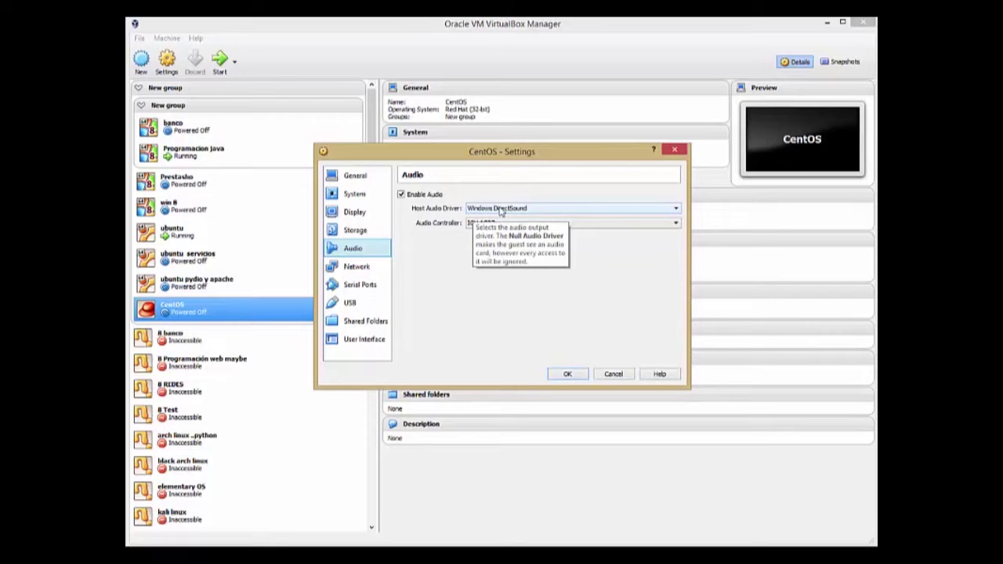
left_click(356, 267)
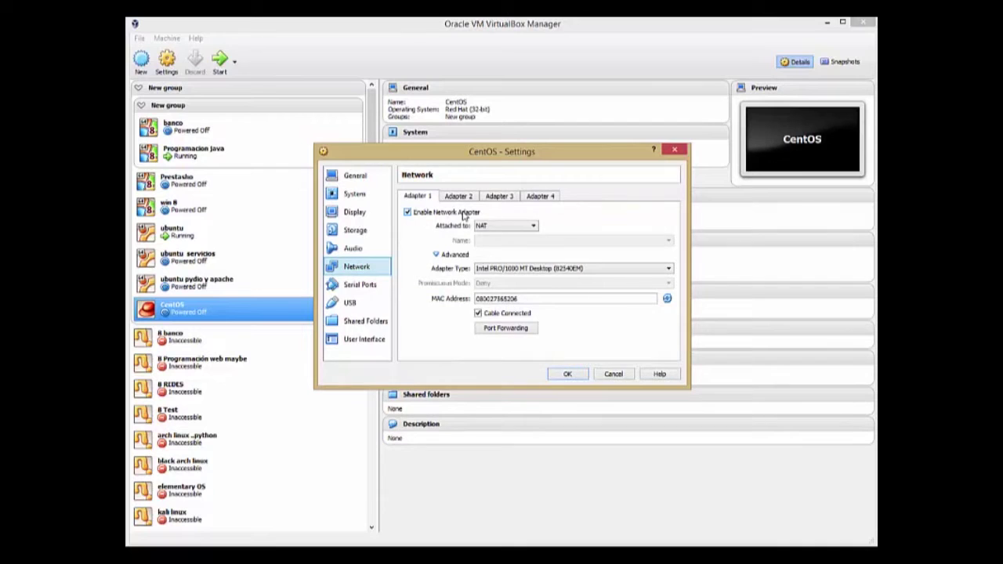
left_click(491, 226)
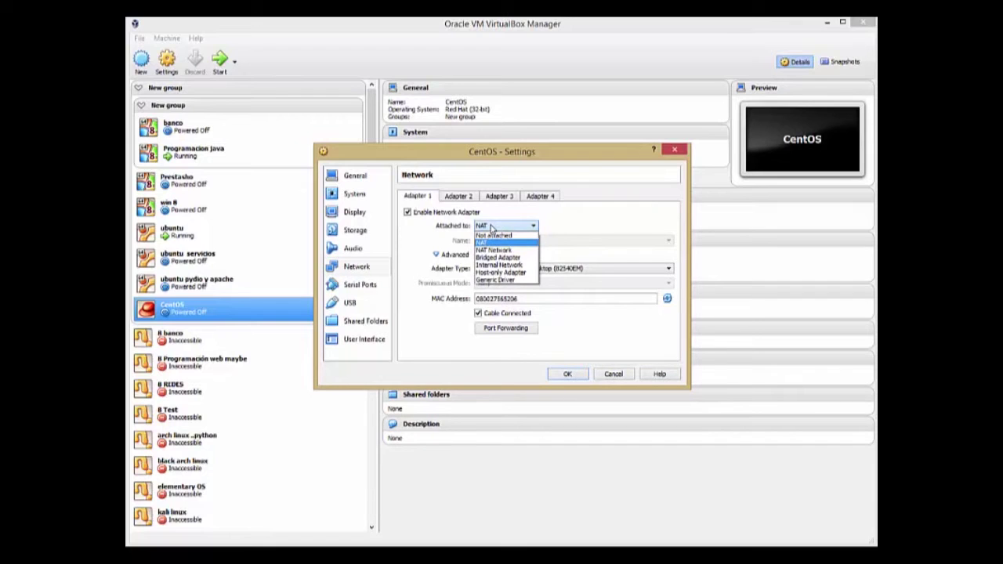
left_click(491, 226)
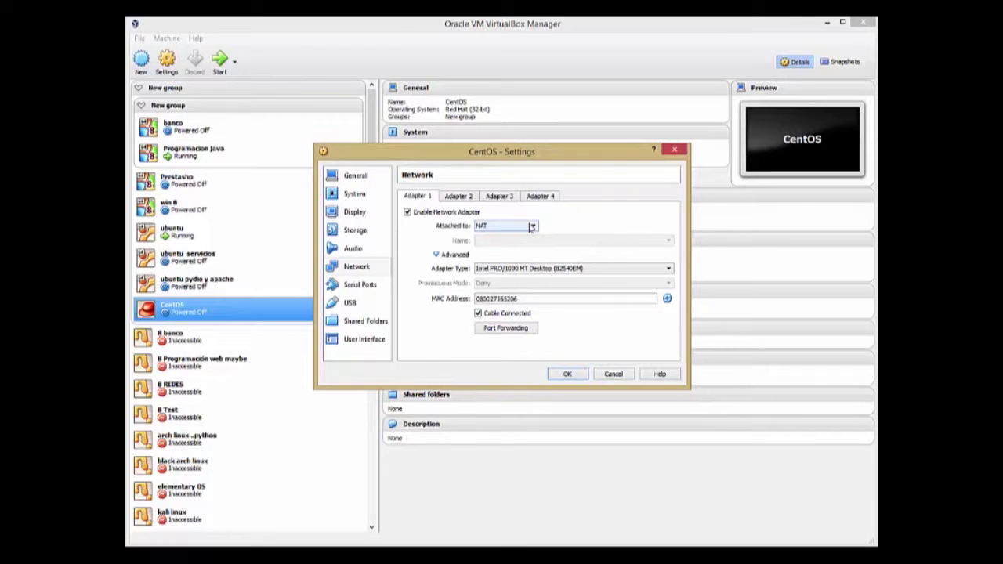
left_click(531, 227)
left_click(531, 227)
left_click(457, 196)
left_click(429, 196)
- Look over the serial ports, USB, shared folders and user interface settings of the machine
left_click(372, 288)
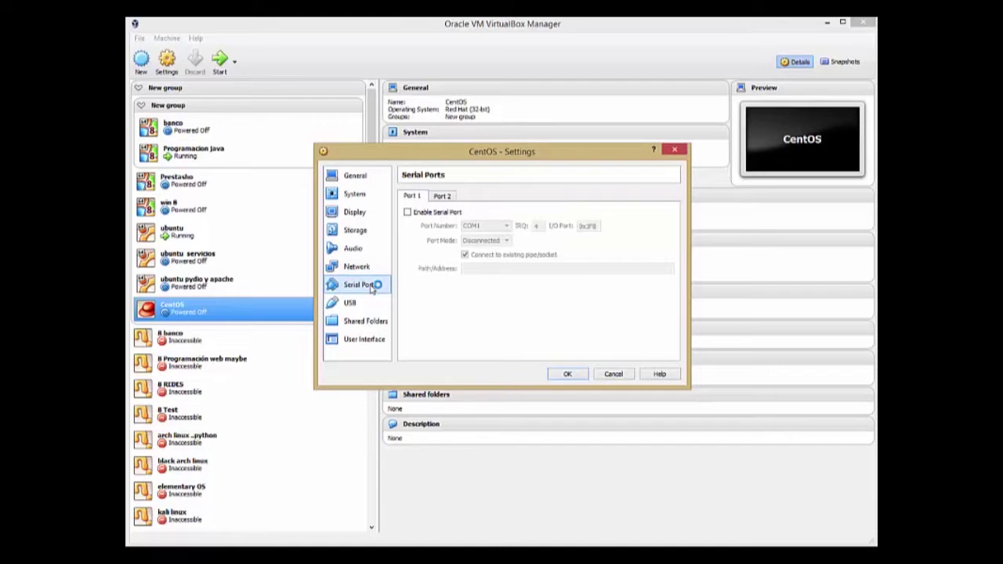
left_click(441, 196)
left_click(369, 308)
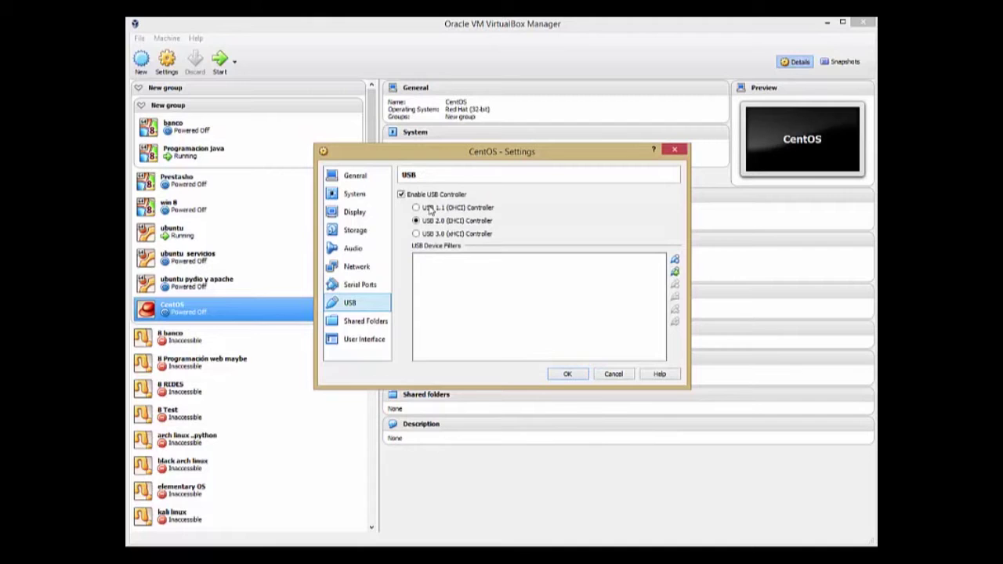
left_click(362, 324)
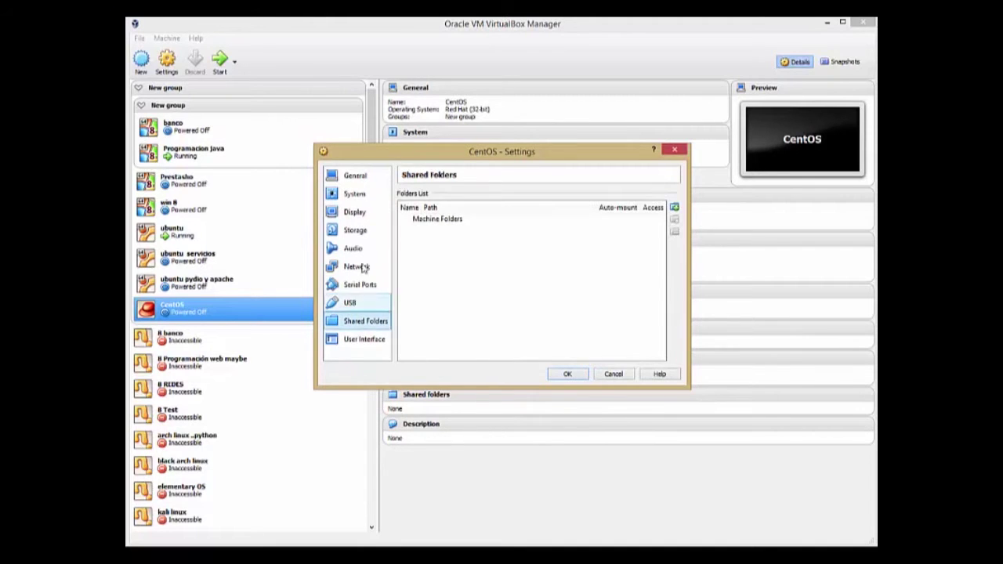
left_click(367, 341)
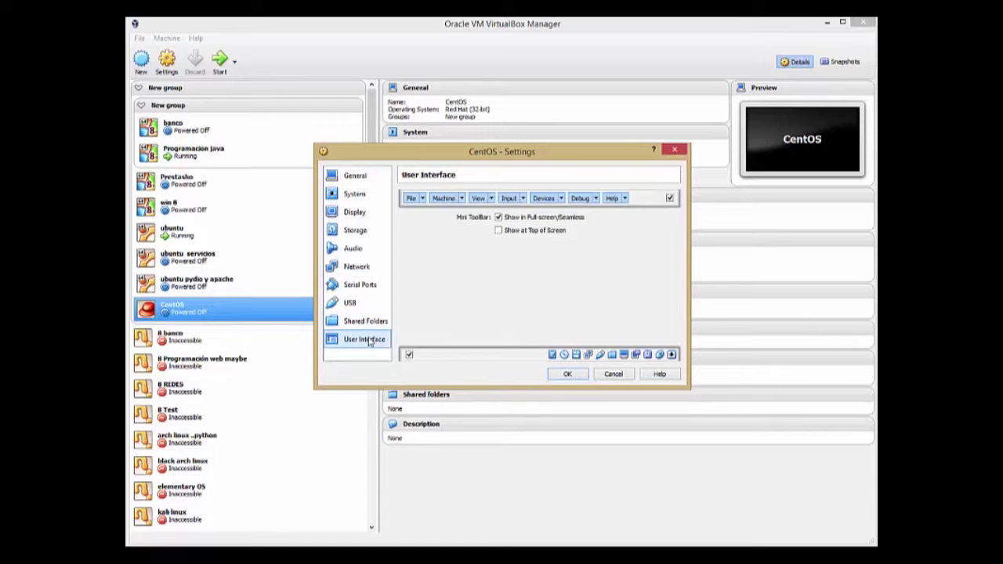
left_click(363, 322)
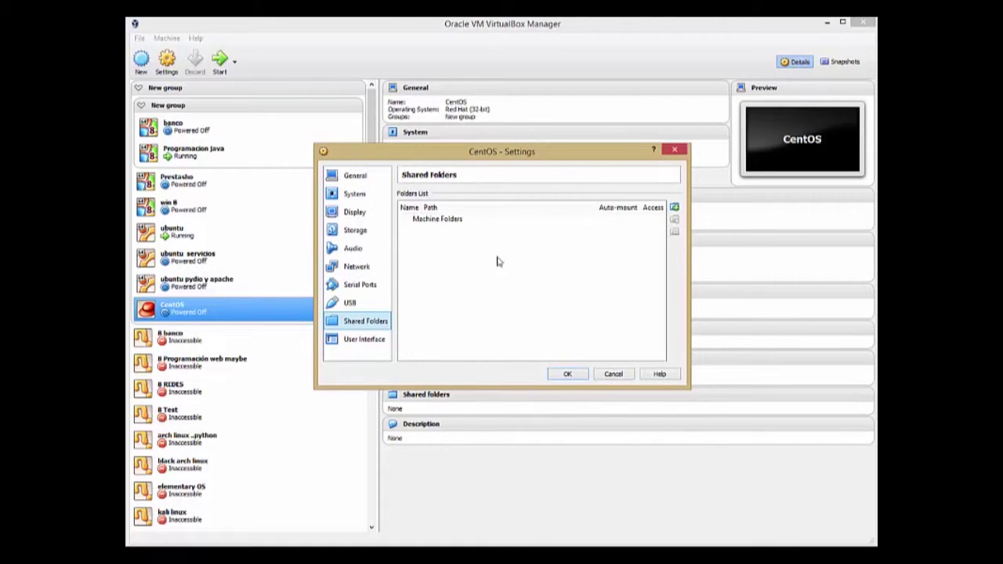
left_click(371, 342)
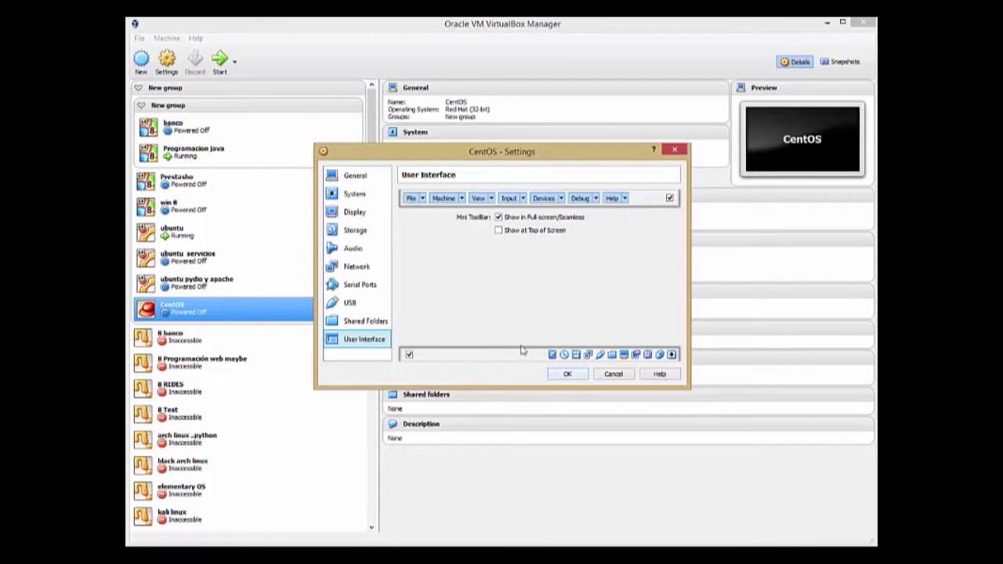
- Save the CentOS machine's settings and start the machine
left_click(570, 375)
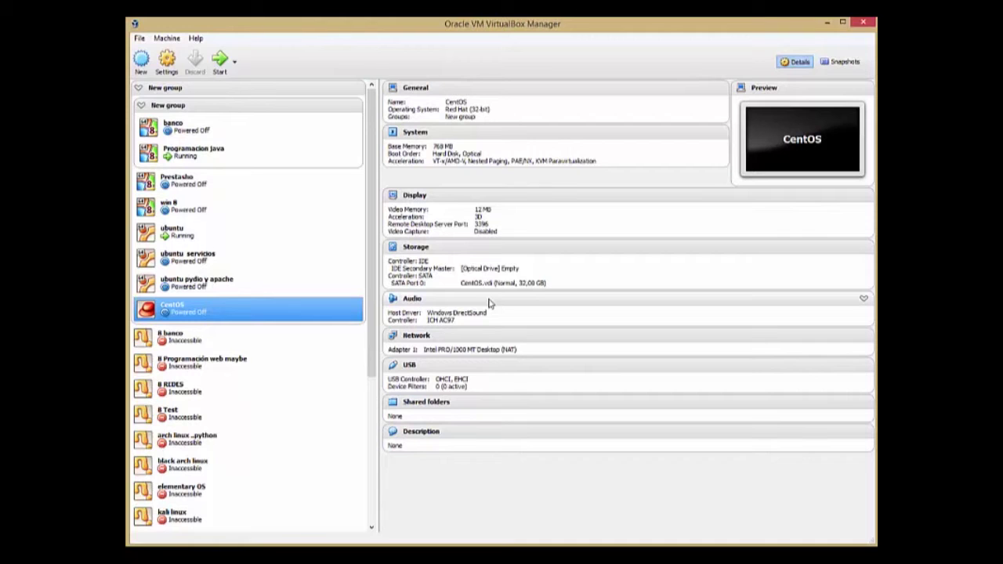
left_click(217, 74)
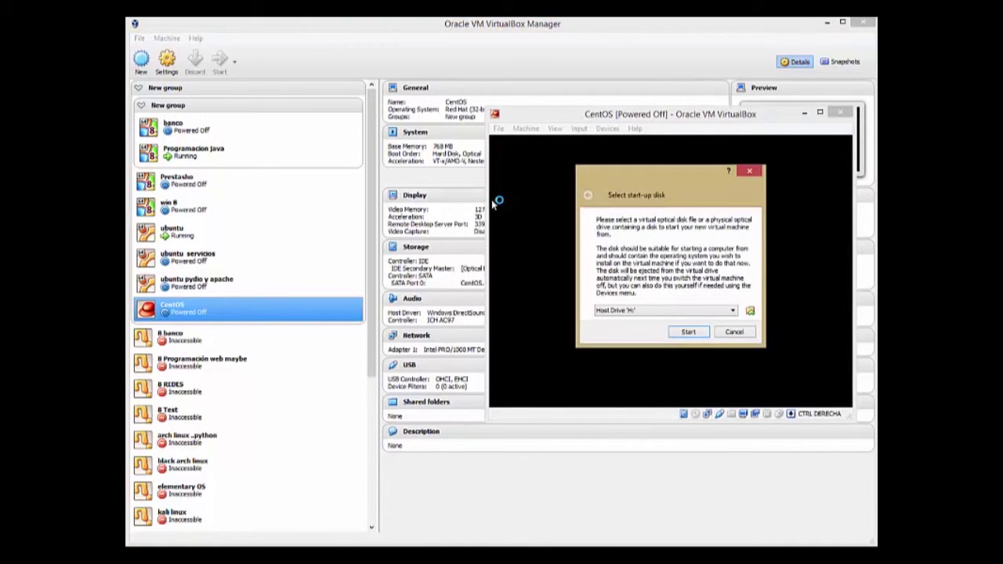
- Review the available start-up disks for the CentOS machine, keeping Host Drive 'H:' selected
left_click(703, 312)
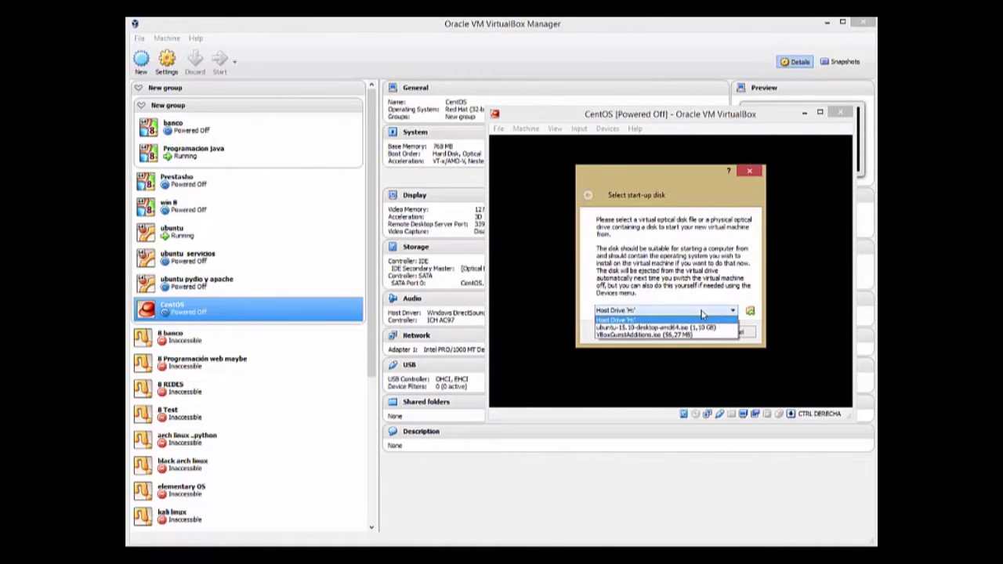
left_click(703, 314)
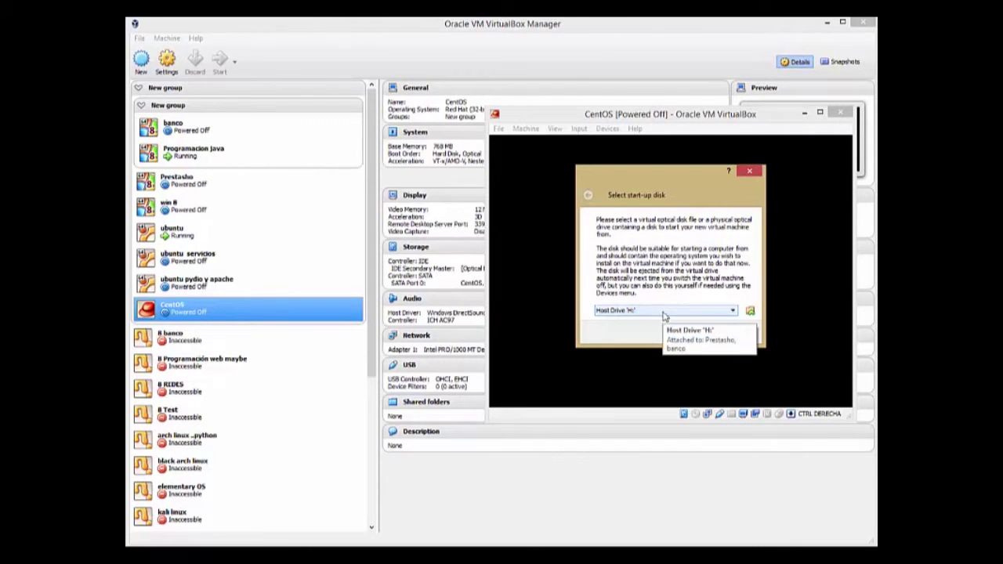
left_click(701, 316)
left_click(701, 316)
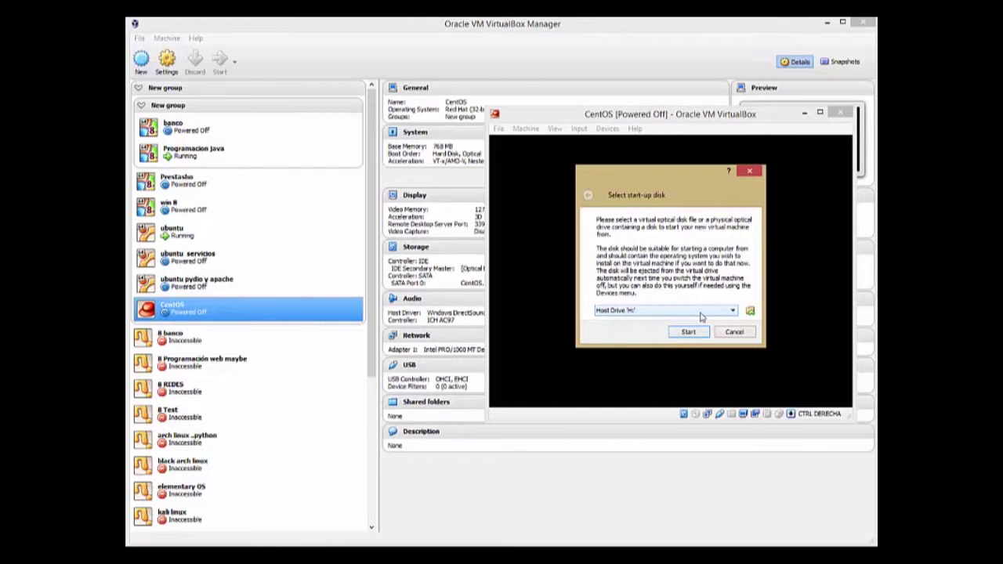
left_click(701, 316)
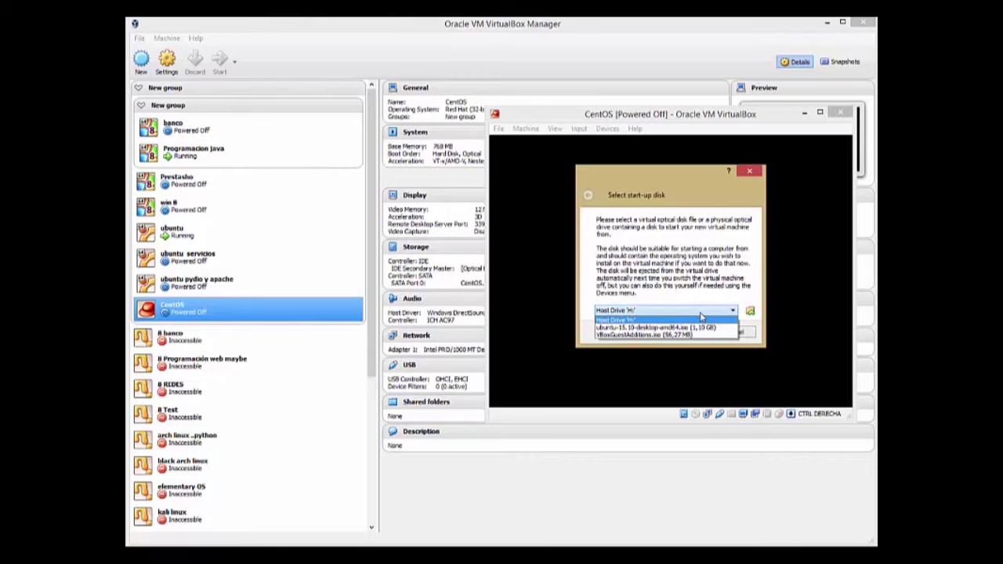
left_click(701, 316)
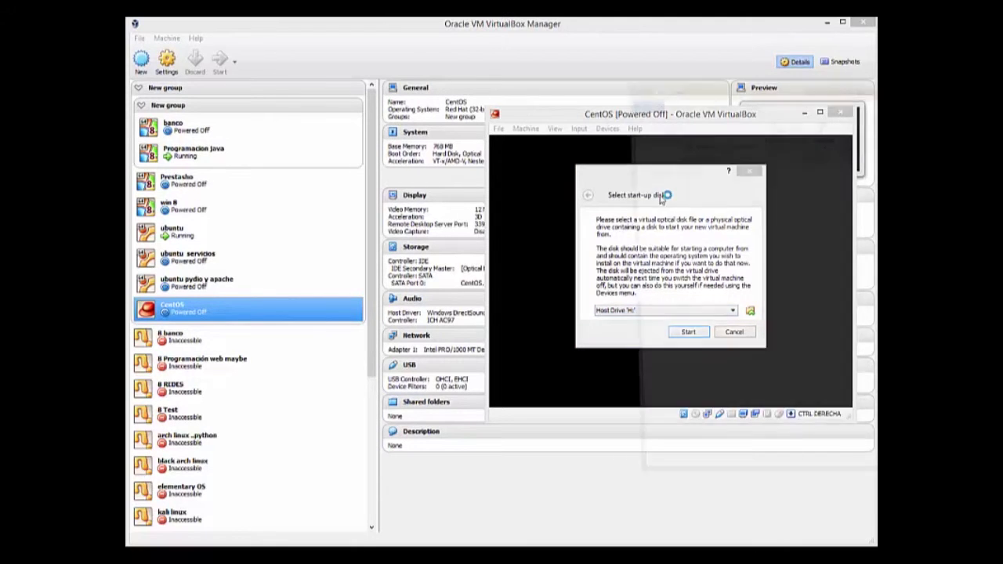
- Check in the Este equipo file window which disc is in DVD RW drive H:, and close the window
left_click_drag(793, 92, 369, 80)
left_click(521, 311)
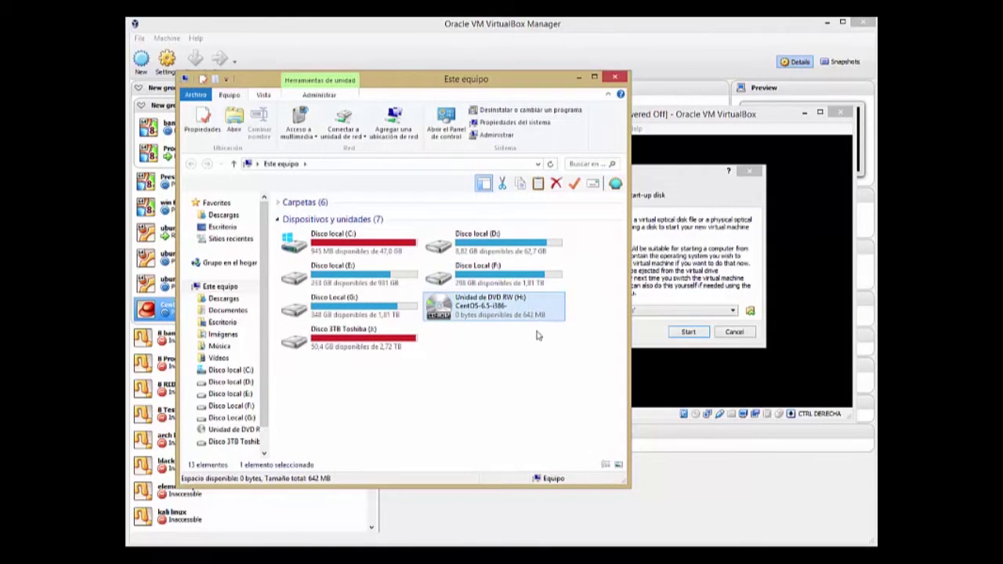
left_click_drag(517, 88, 478, 83)
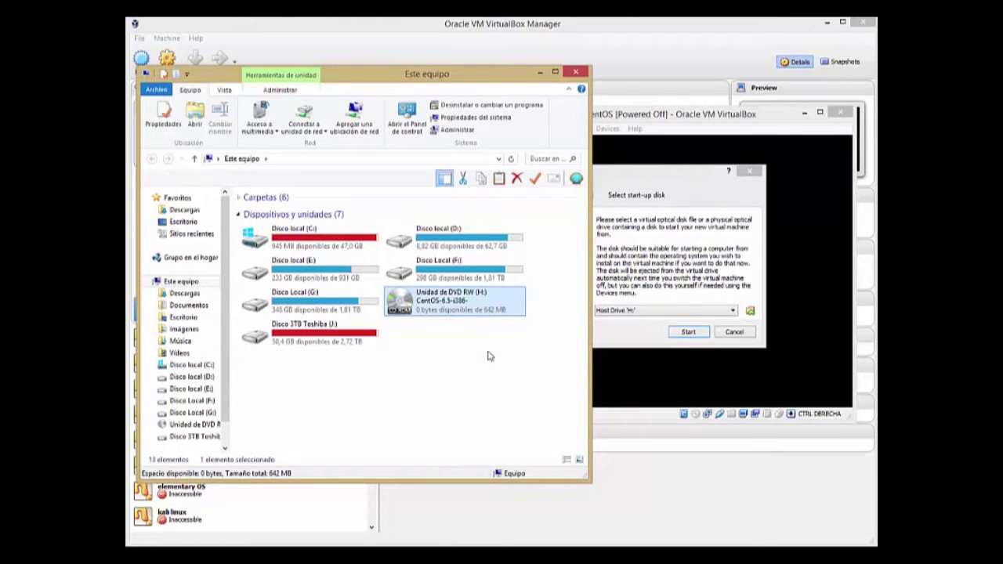
left_click(677, 311)
left_click(679, 314)
left_click(679, 311)
left_click(679, 318)
left_click(444, 337)
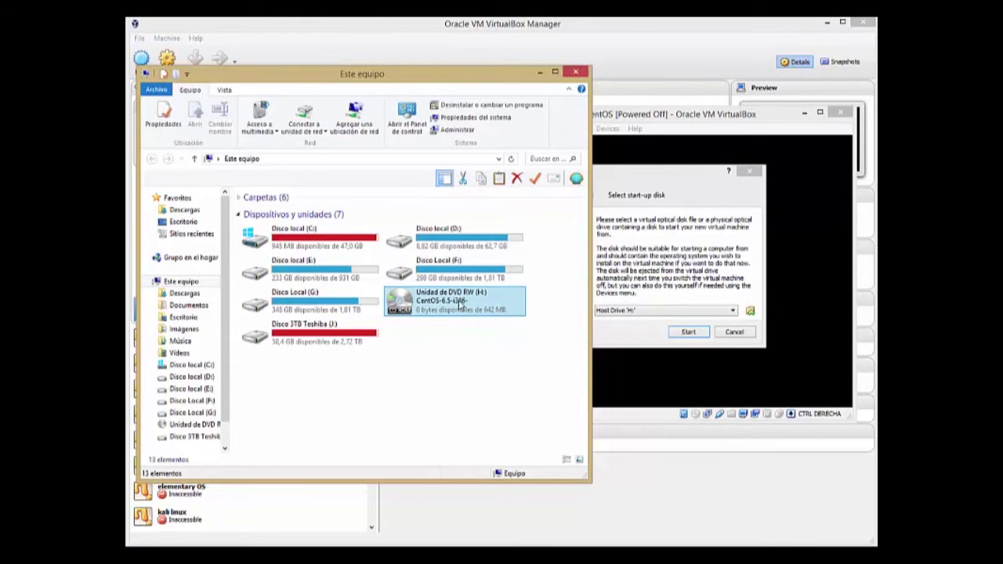
left_click(510, 301)
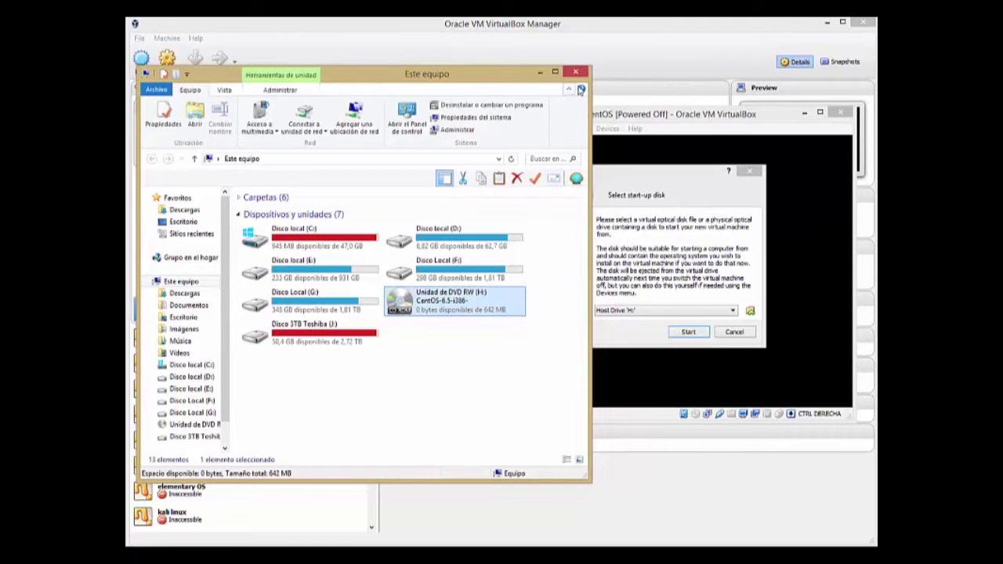
left_click(578, 73)
- Browse the disk images in the ISOs de sistemas operativos folder as alternative start-up disks, and cancel without choosing one
left_click(704, 314)
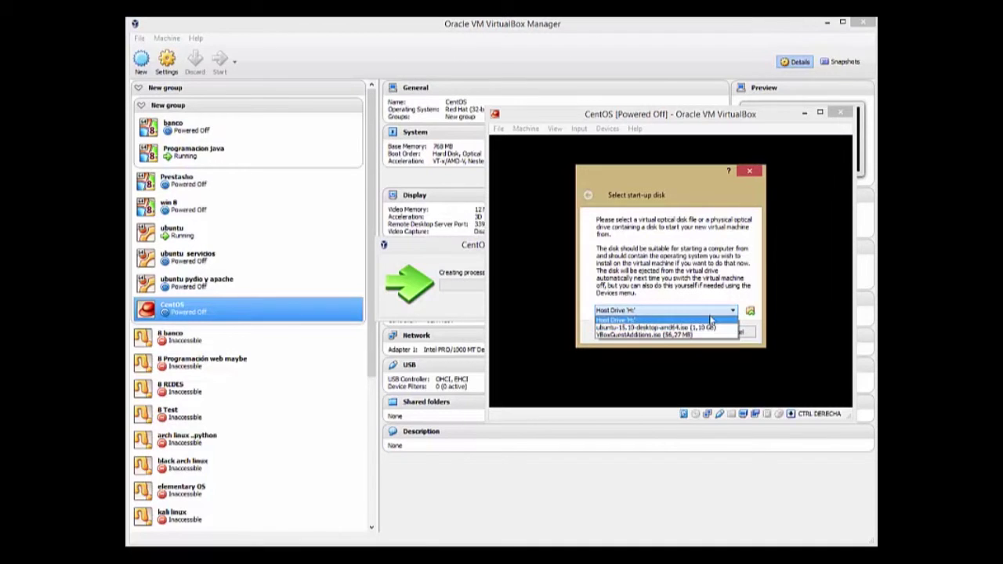
left_click(751, 313)
left_click(751, 313)
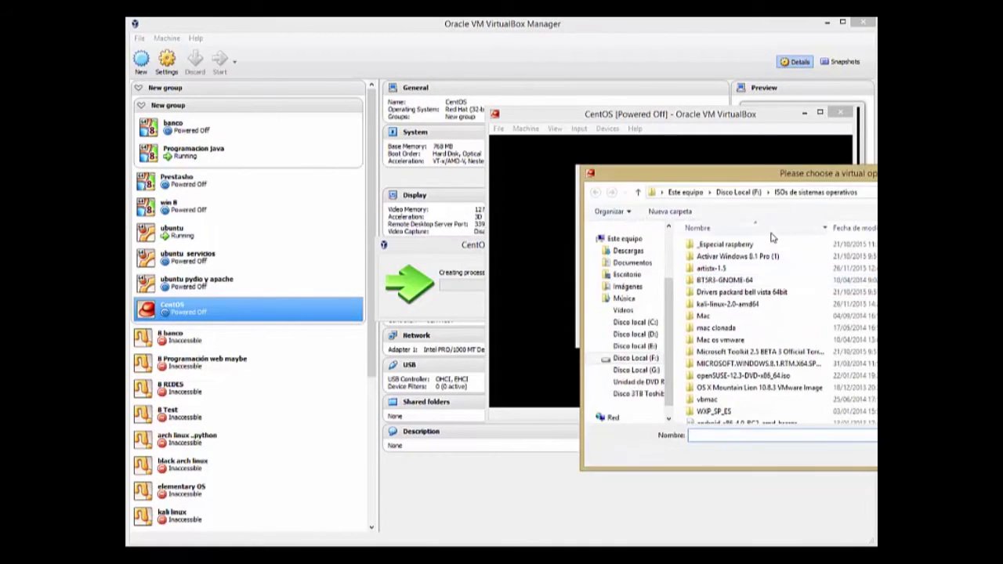
left_click_drag(847, 179, 717, 137)
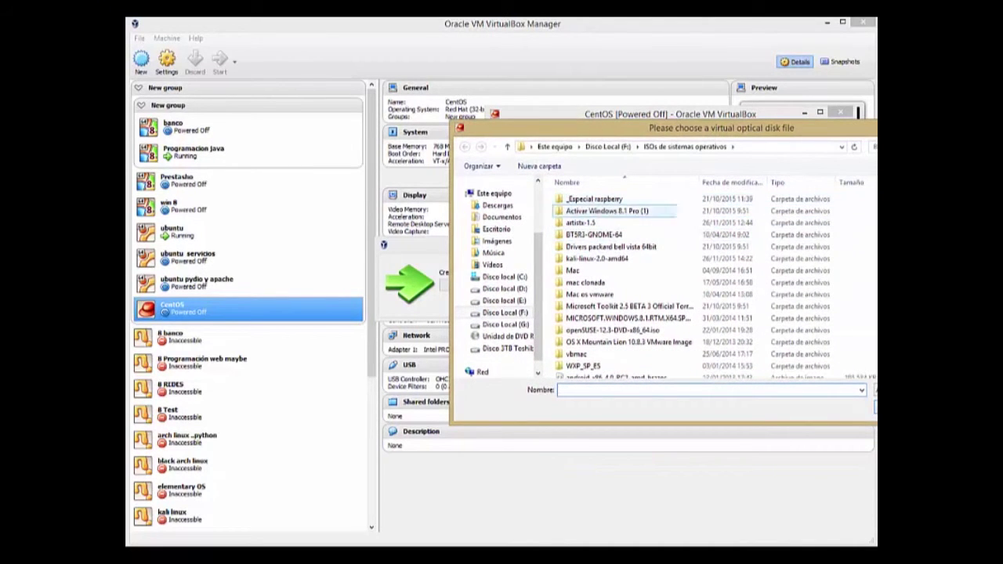
left_click_drag(838, 128, 689, 151)
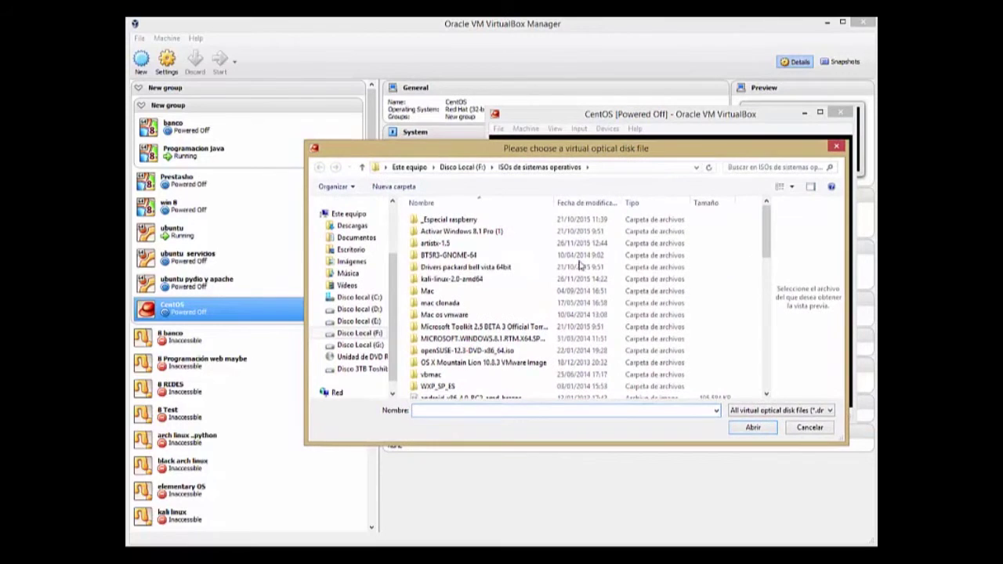
left_click_drag(762, 225, 766, 321)
left_click(485, 293)
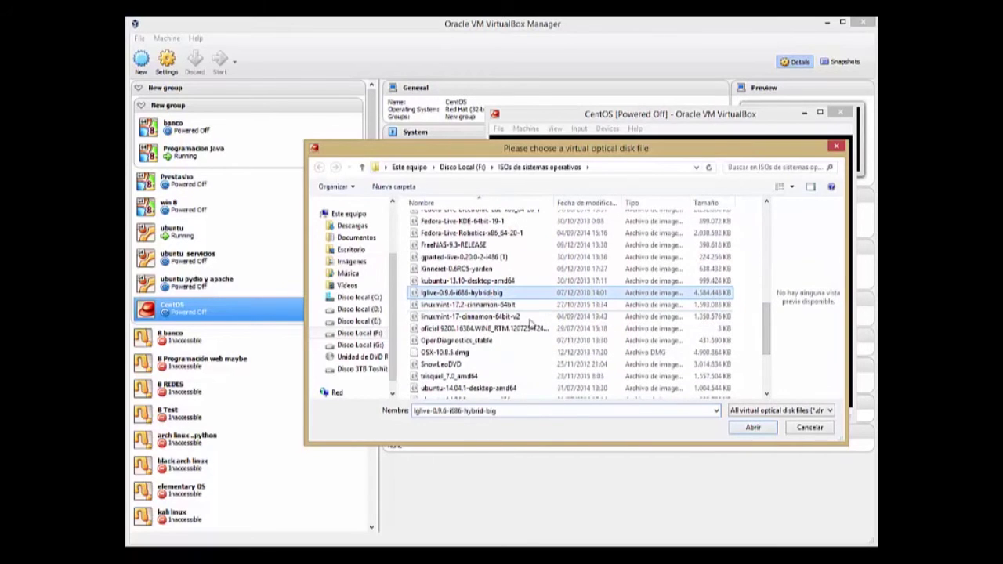
left_click(804, 428)
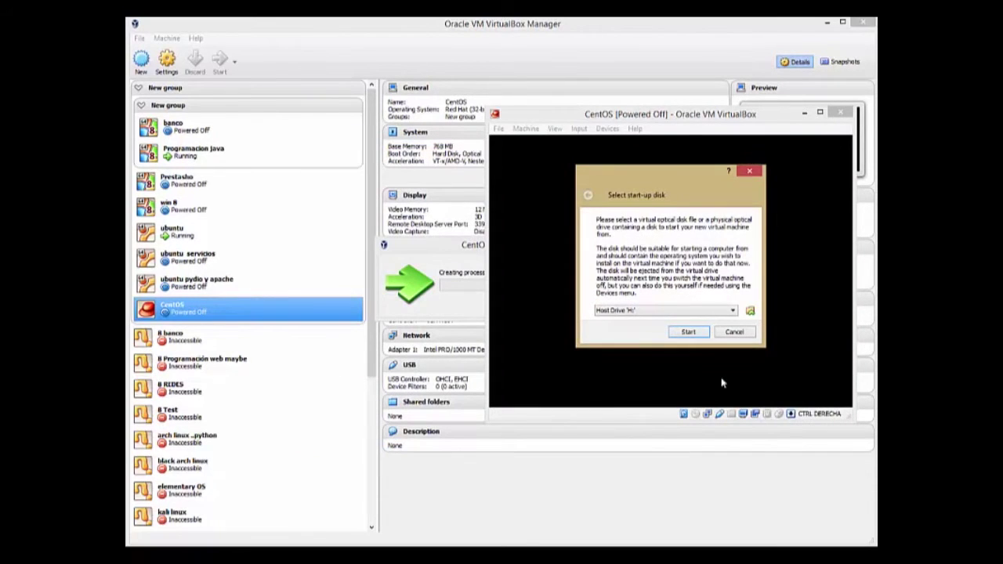
- Start the machine from Host Drive 'H:' and choose Install in the CentOS-6.5-i386-LiveCD boot menu
left_click(691, 338)
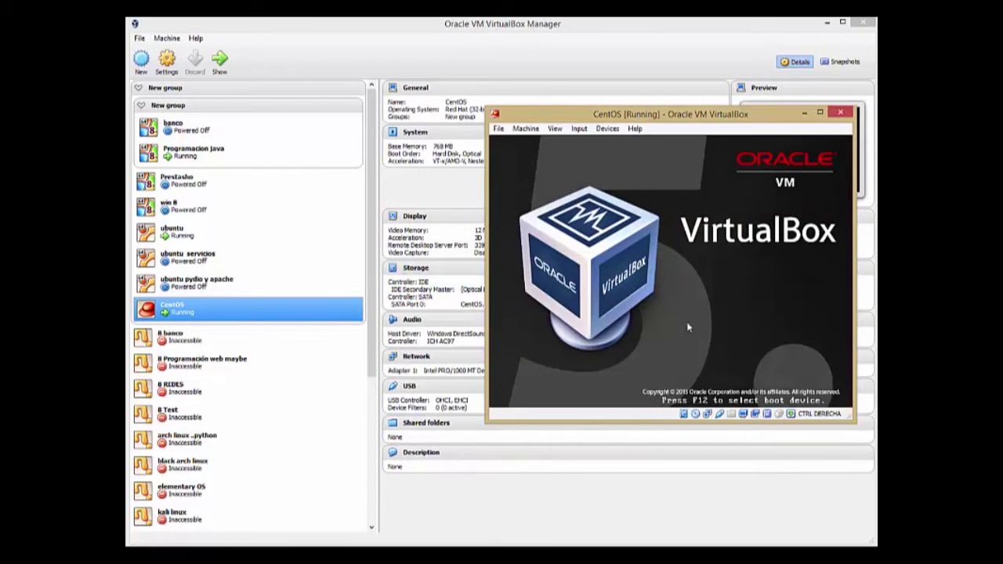
left_click_drag(689, 116, 360, 112)
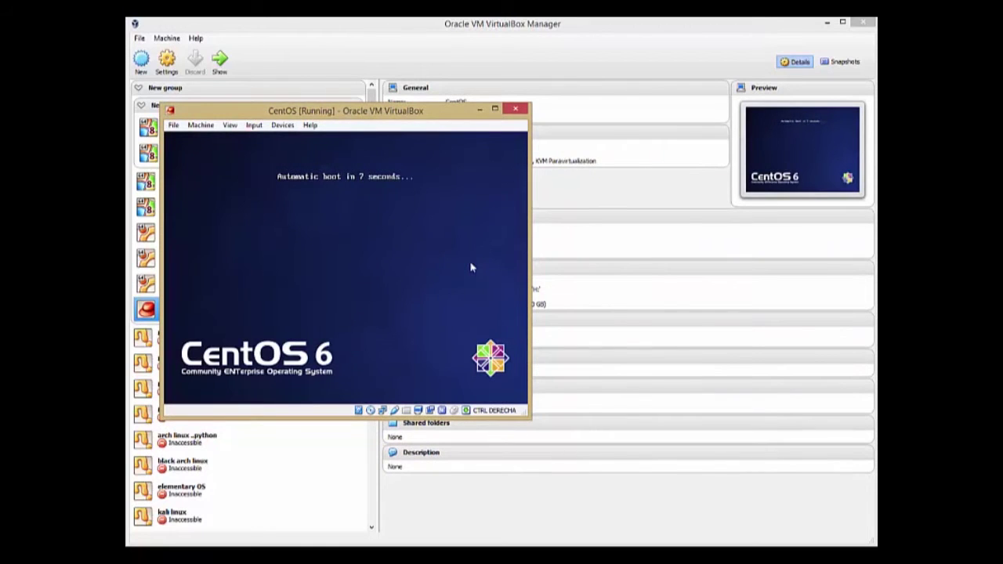
key("Down")
key("Down")
key("Down")
key("Down")
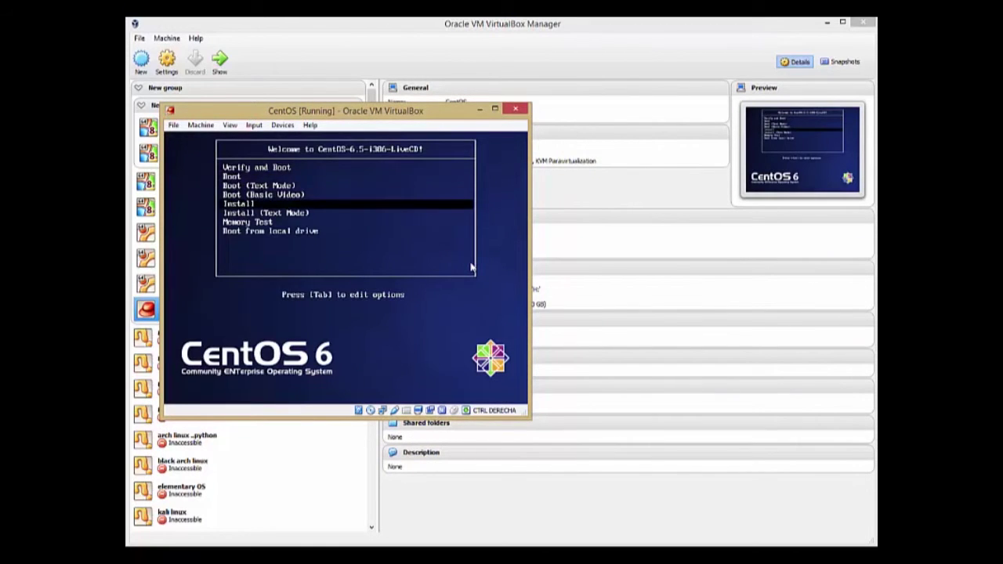
key("Return")
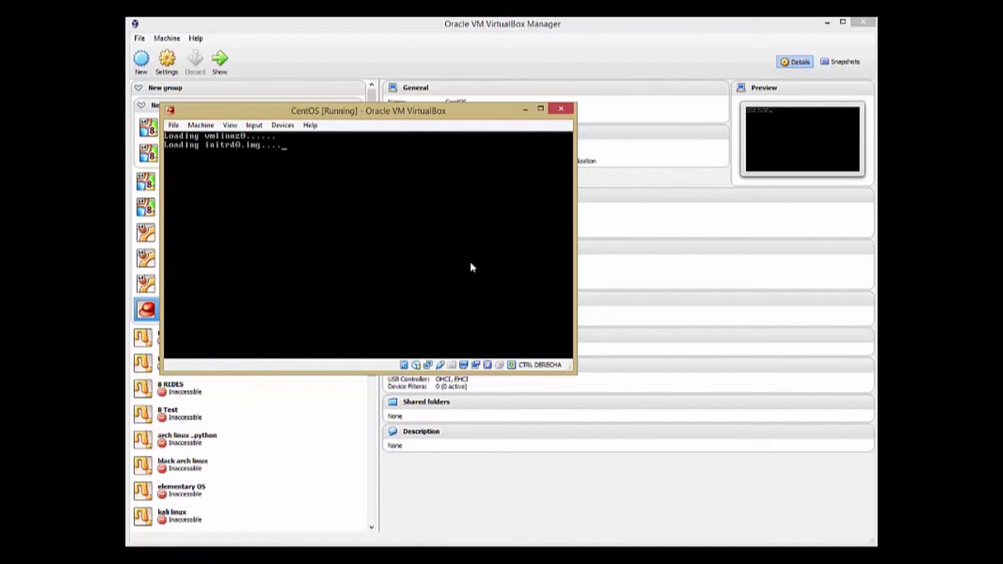
- Log in to the installed CentOS 6.5 system with the Cent account and its password
key("alt+Tab")
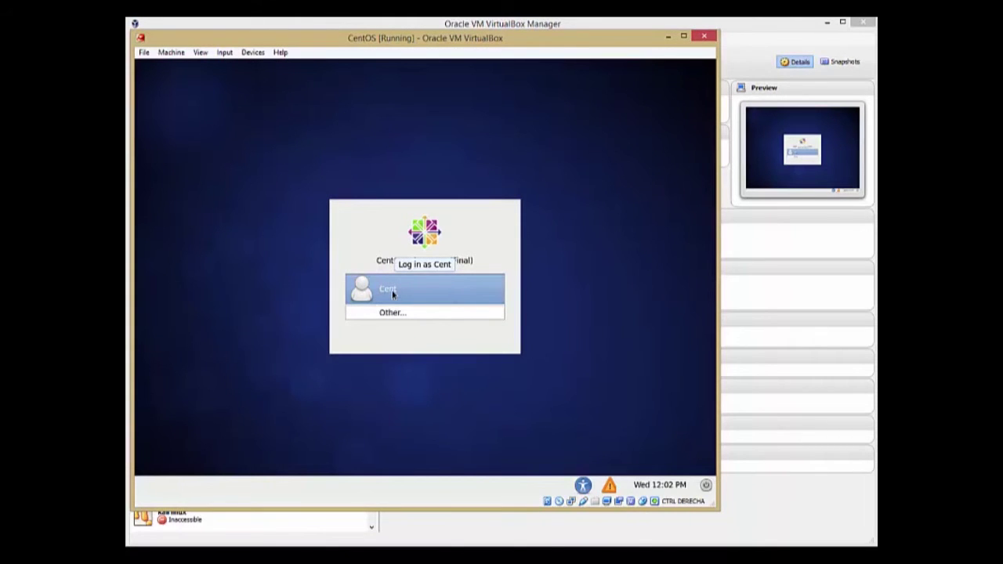
left_click(391, 290)
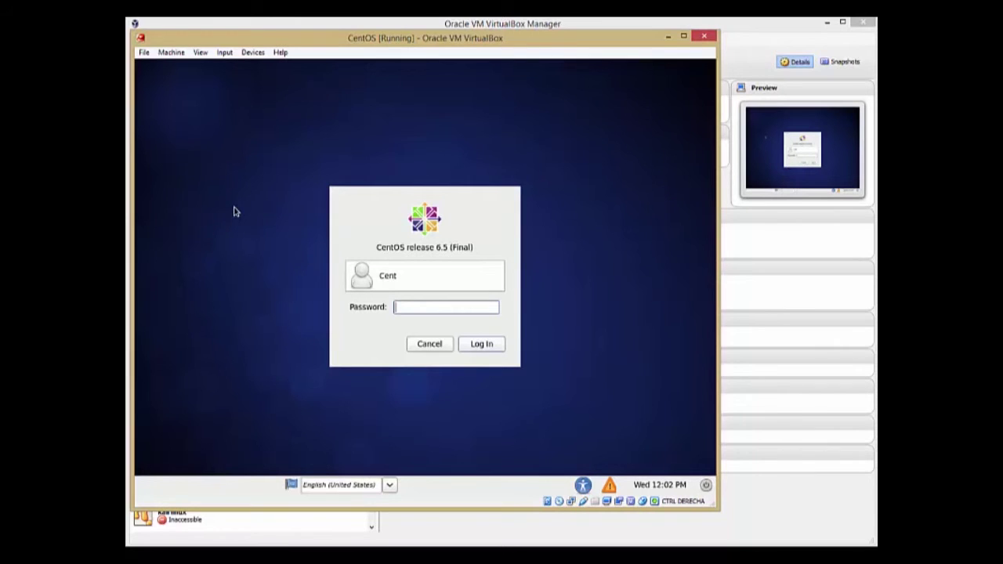
key("Return")
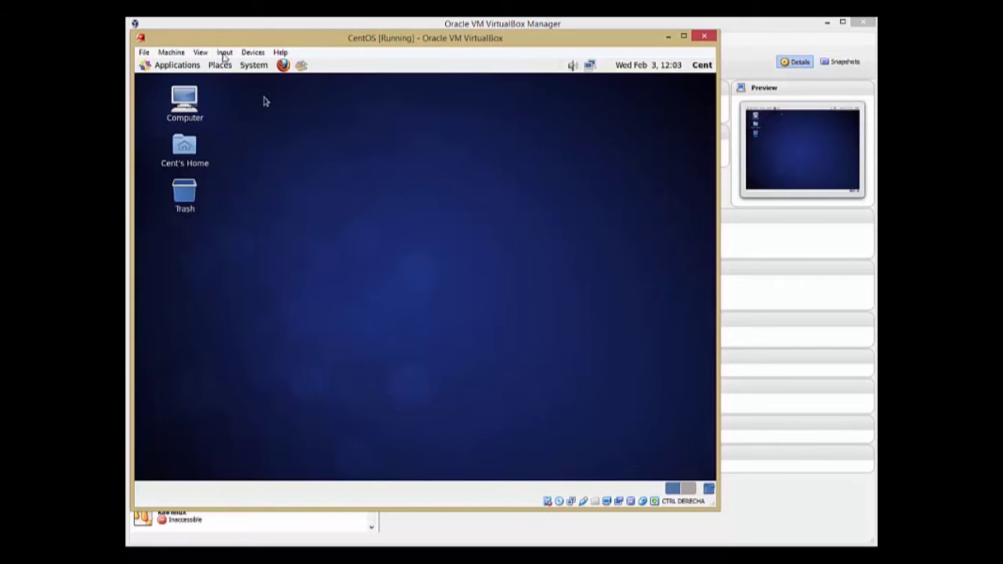
- Insert the Guest Additions CD image into the running CentOS machine
left_click(253, 51)
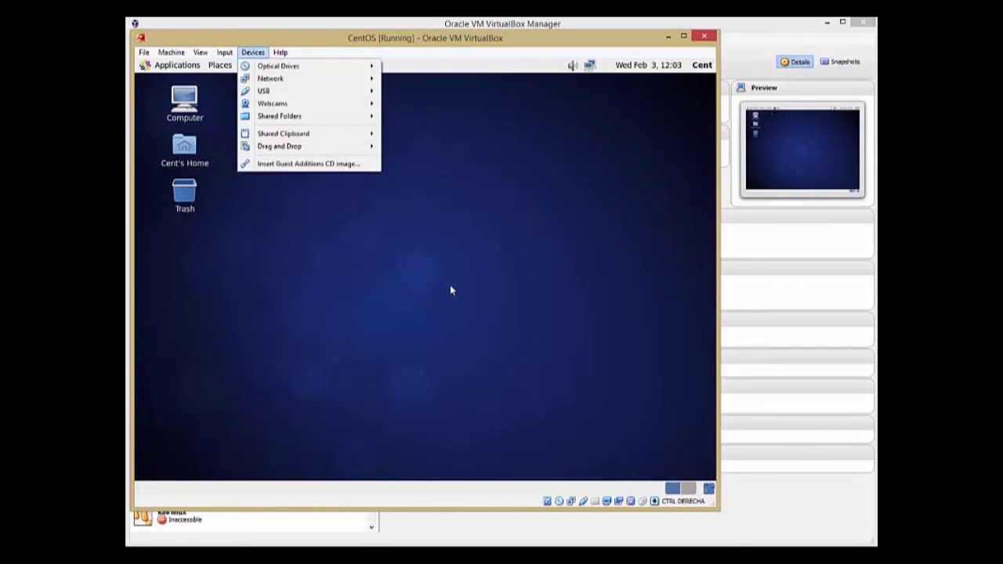
left_click(426, 324)
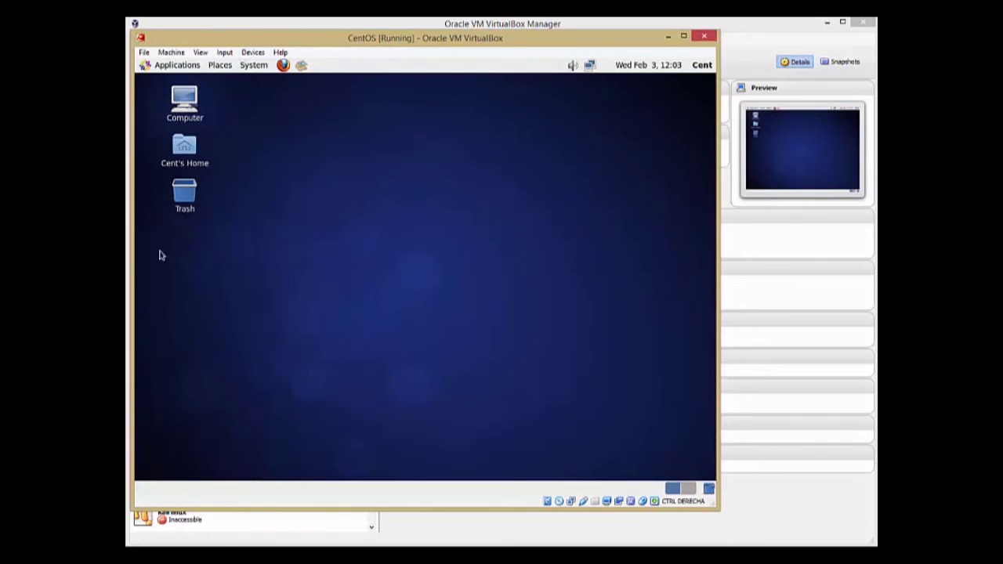
left_click(253, 52)
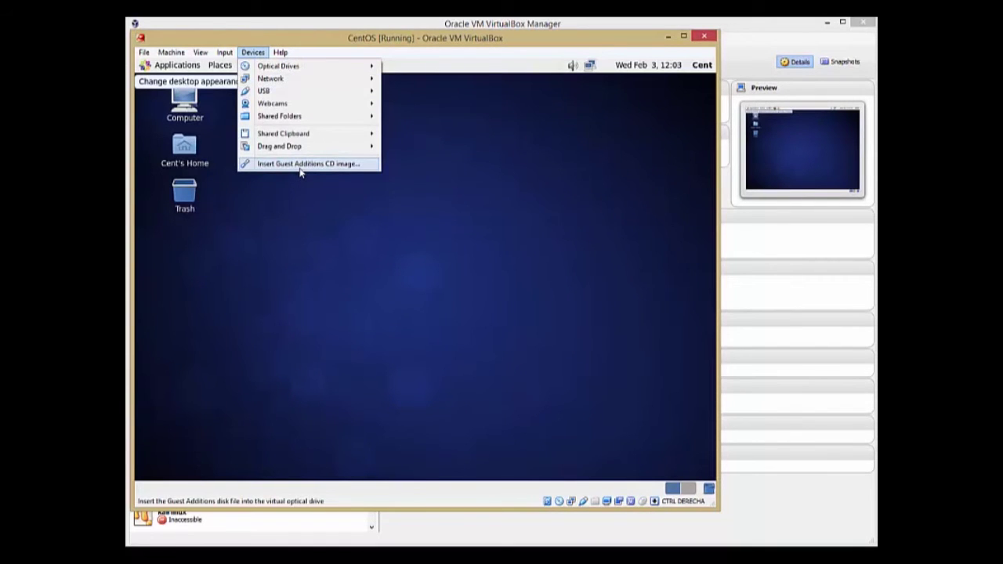
left_click(310, 276)
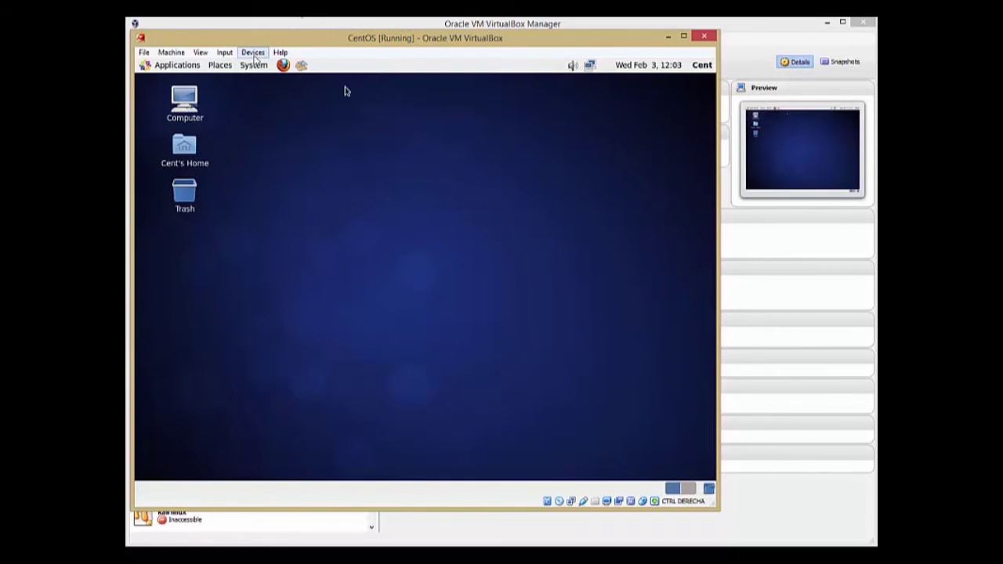
left_click(264, 52)
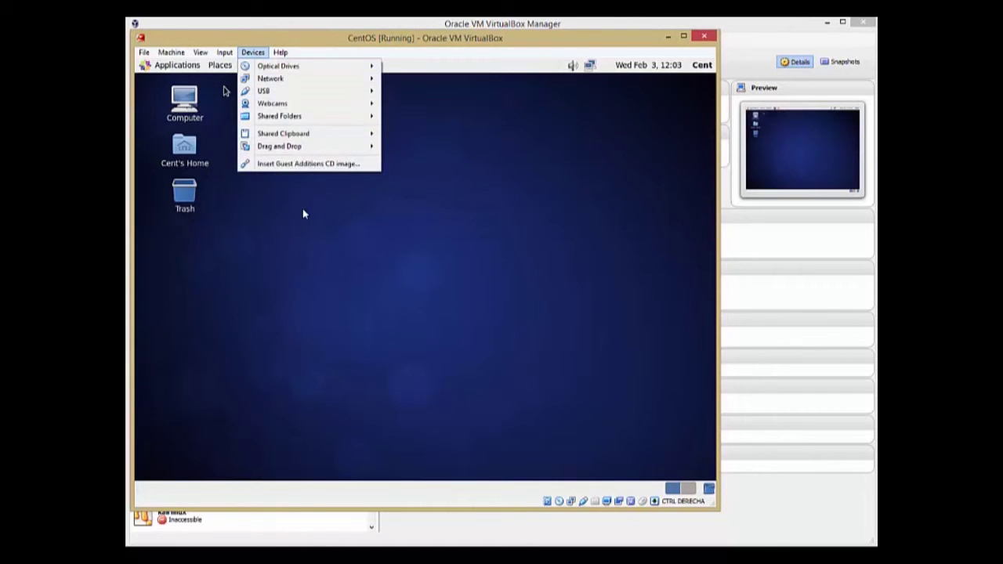
left_click(300, 165)
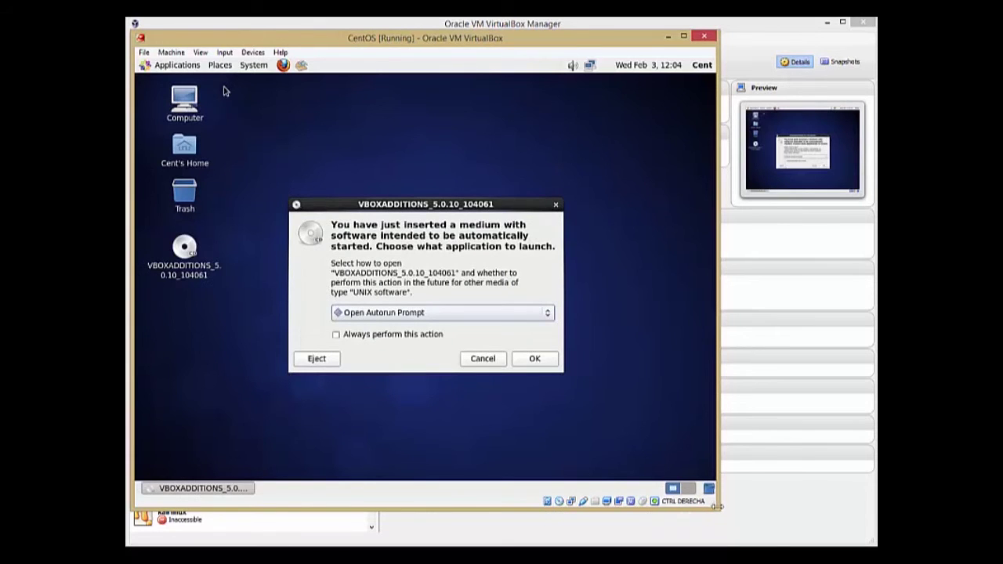
- Accept the Open Autorun Prompt action for the VBOXADDITIONS_5.0.10_104061 disc and run its software
mouse_move(718, 511)
left_mouse_down()
mouse_move(870, 533)
mouse_move(724, 515)
left_mouse_up()
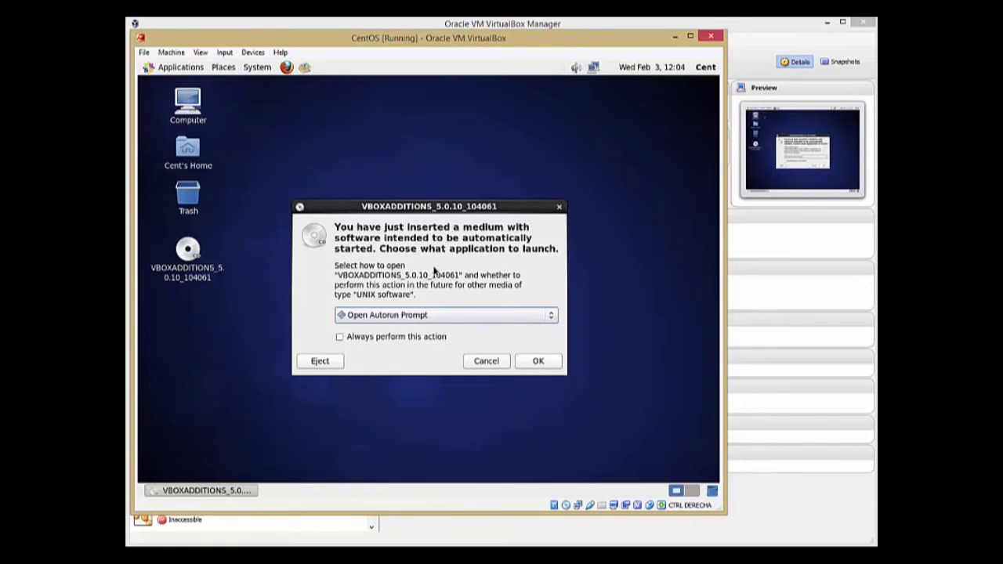
left_click_drag(452, 206, 471, 140)
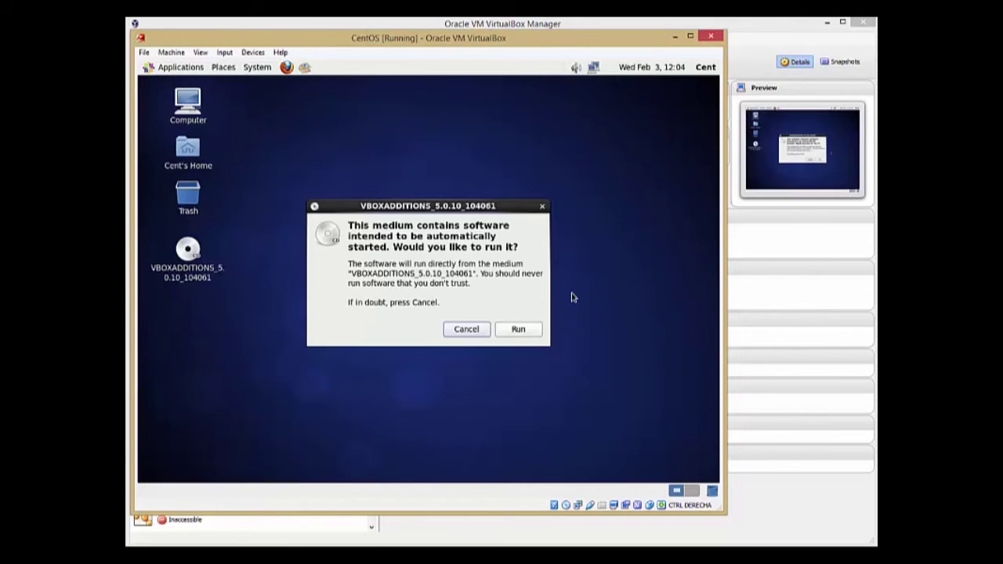
left_click(516, 329)
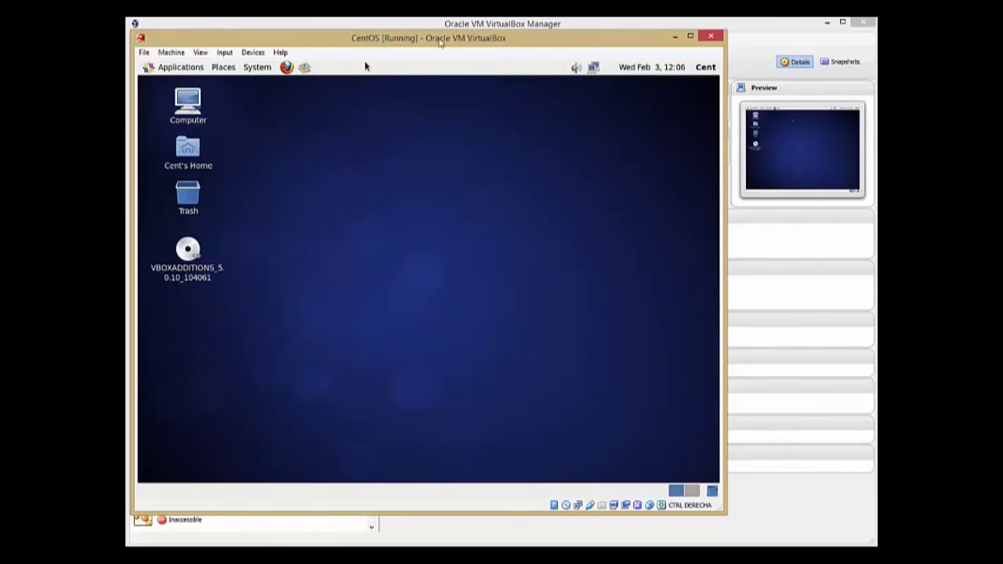
- Restart the CentOS system from its desktop
left_click(195, 69)
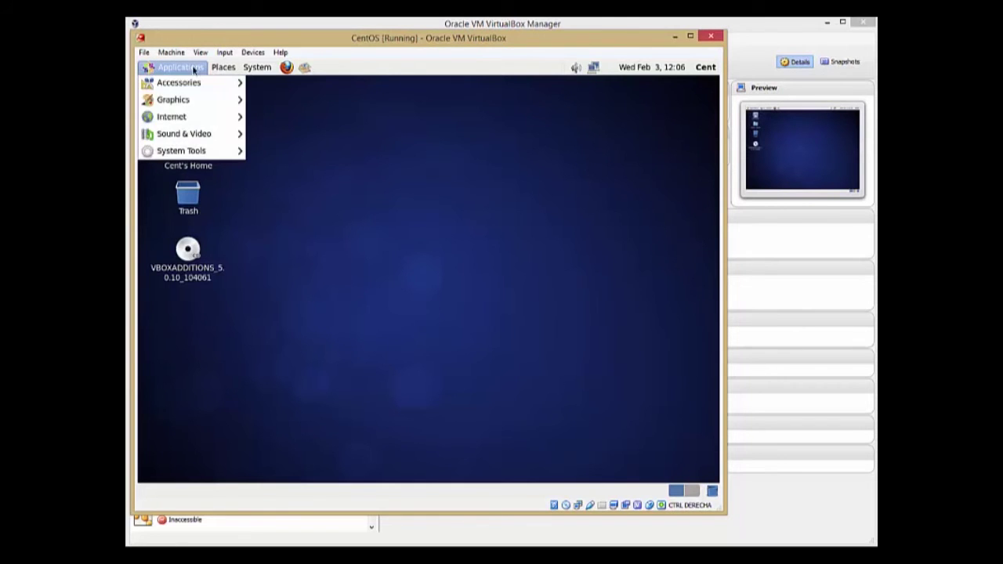
mouse_move(257, 67)
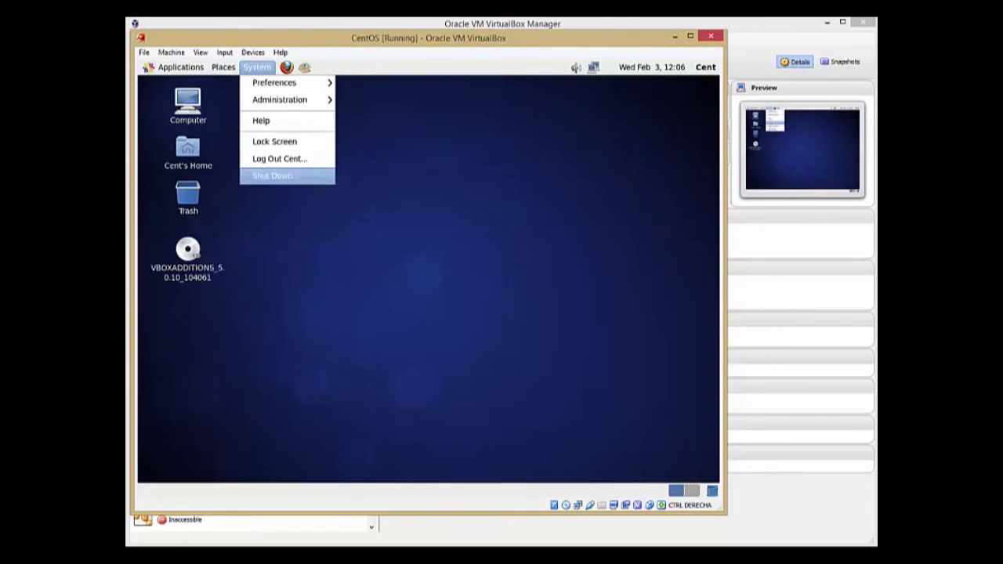
left_click(275, 179)
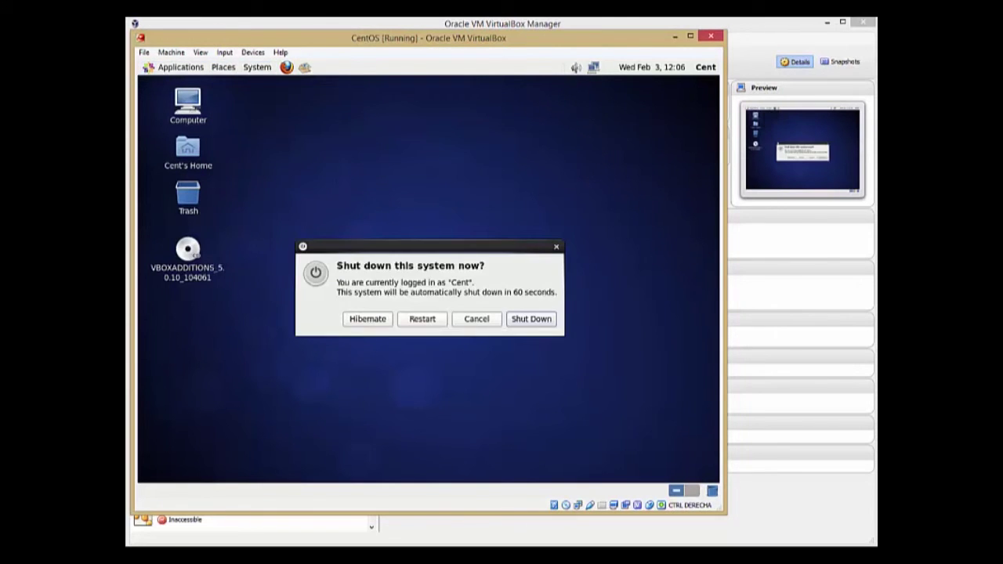
left_click(436, 324)
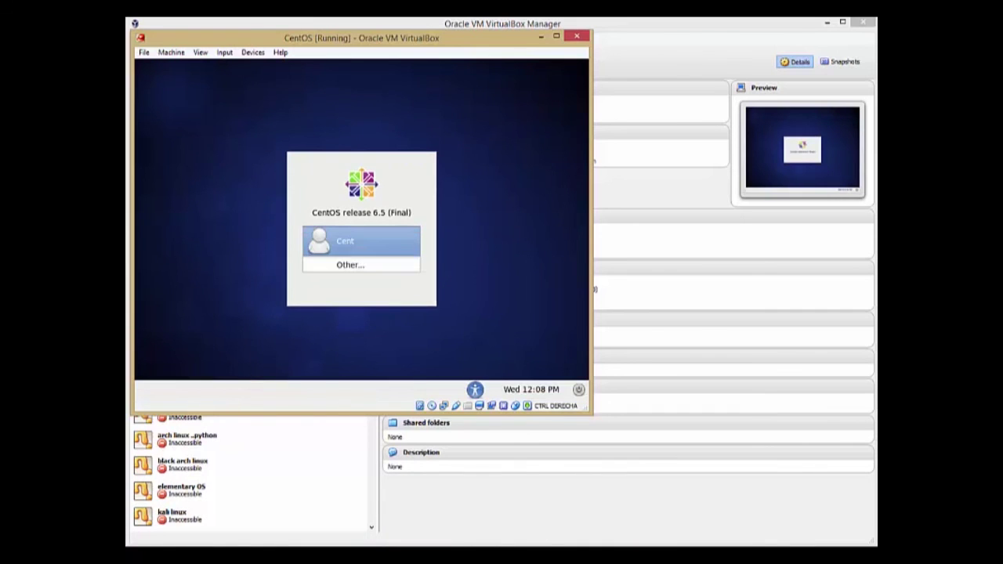
- Try to log in to the restarted CentOS system with the Cent account, entering the account password
left_click(349, 241)
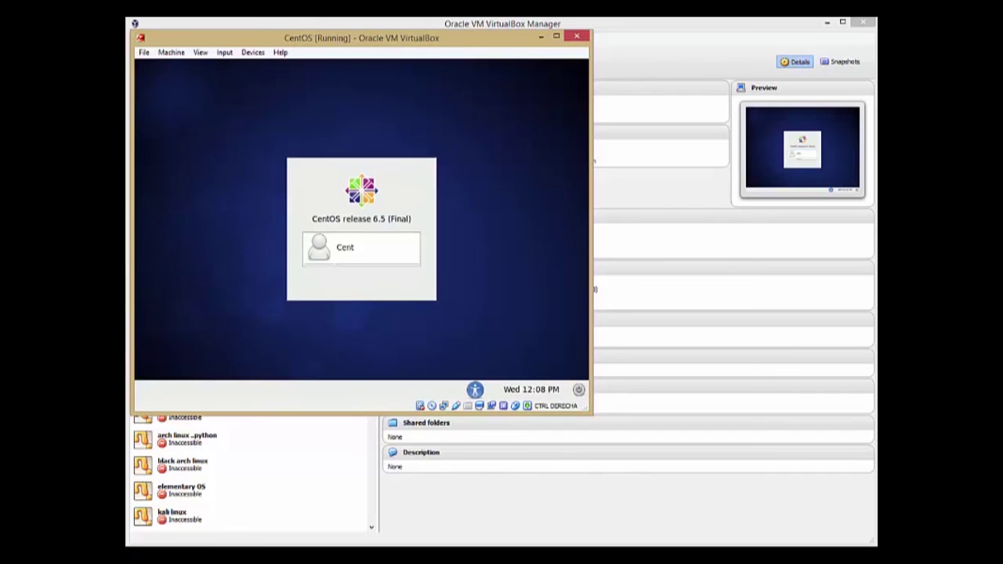
type("*****")
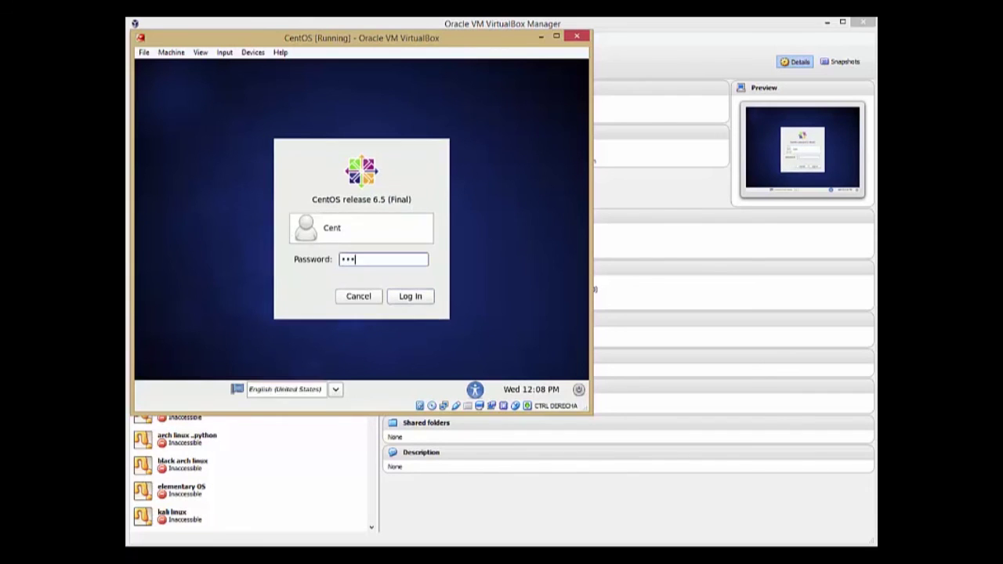
type("***")
key("Return")
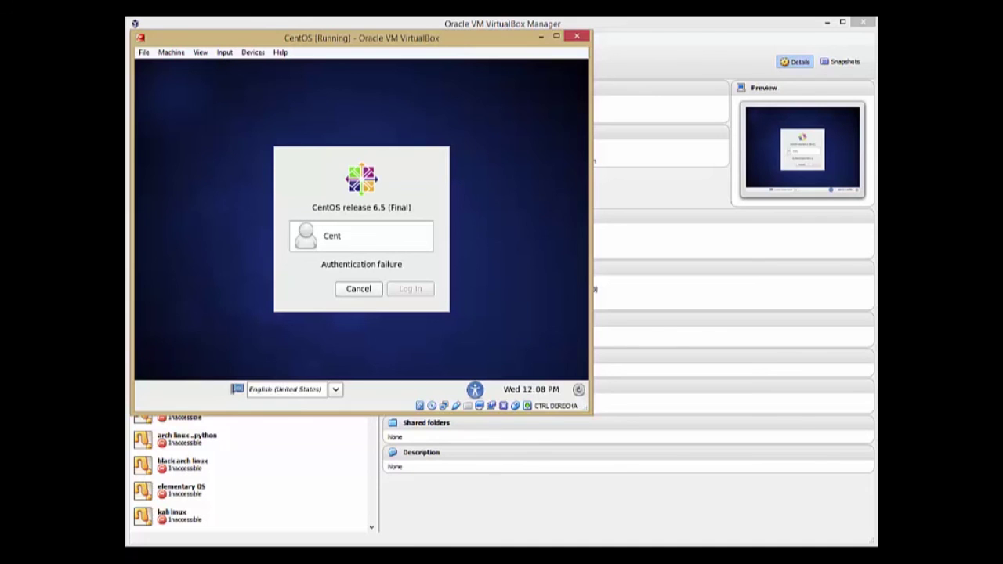
- Enter the Cent account's password again and submit the login
left_click(337, 236)
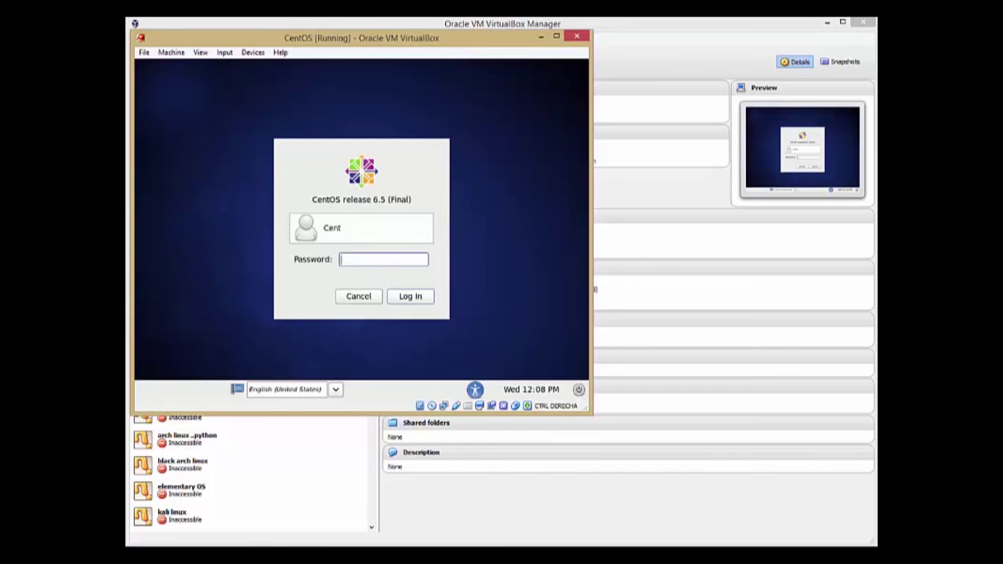
type("•••••••")
key("Return")
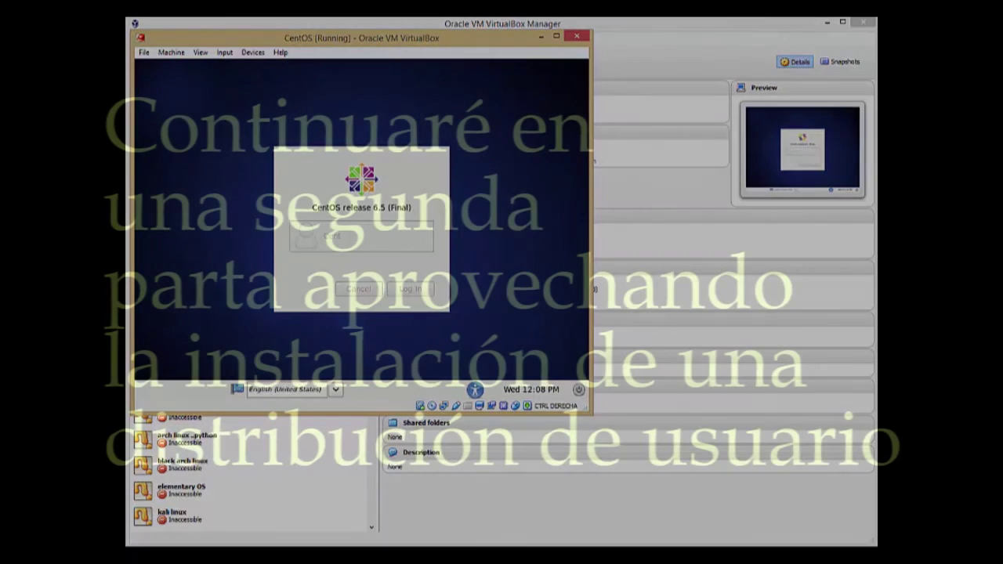